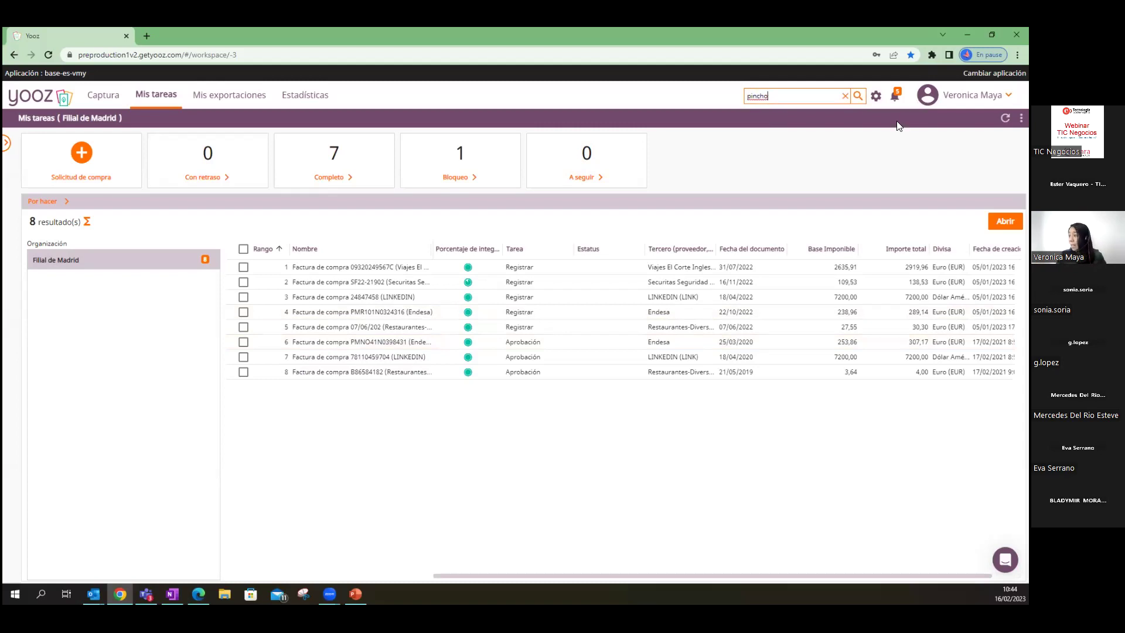
- Search the documents for "pincho" and open the matching restaurant purchase invoice
click(858, 98)
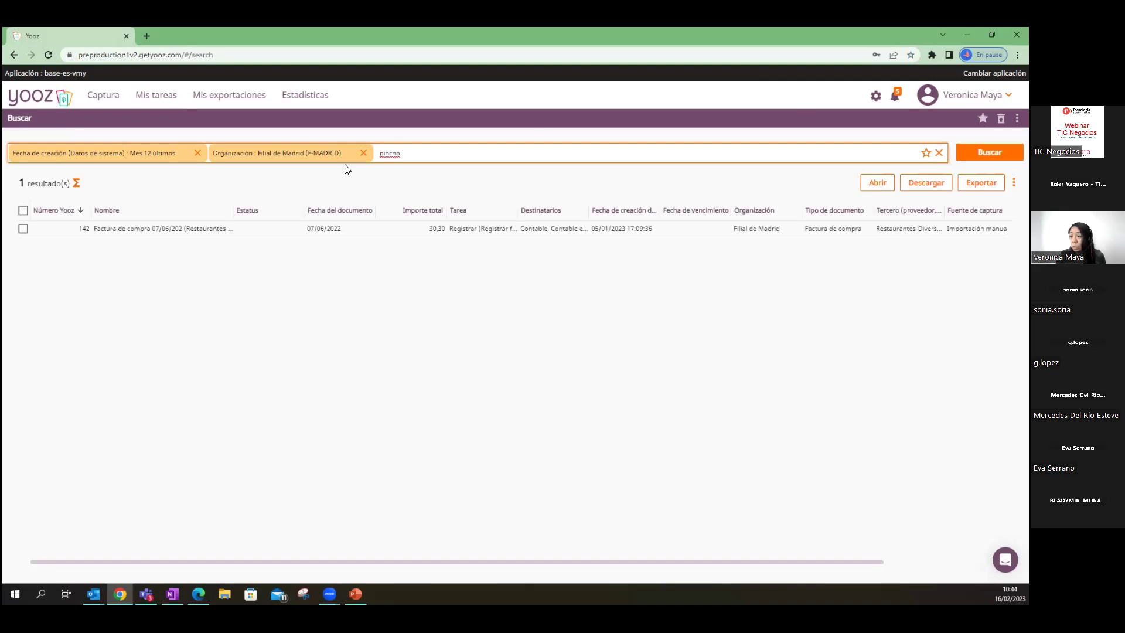
mouse_move(271, 226)
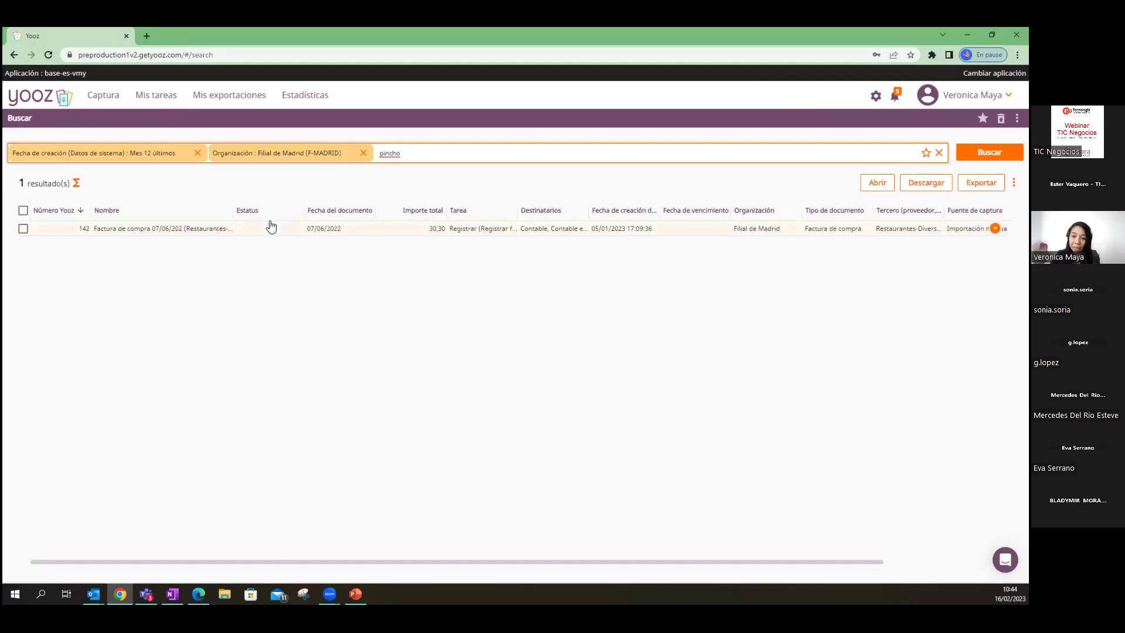
click(155, 232)
double_click(154, 230)
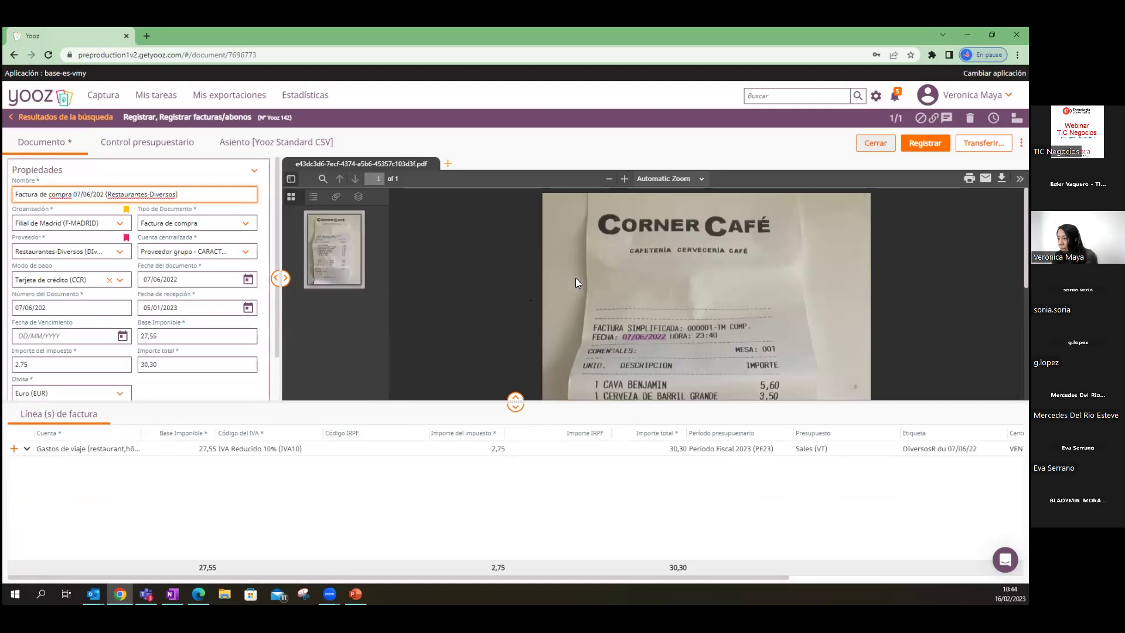
- Enlarge the document preview, examine the Corner Café receipt down to its total, and close the invoice
drag(673, 403, 690, 497)
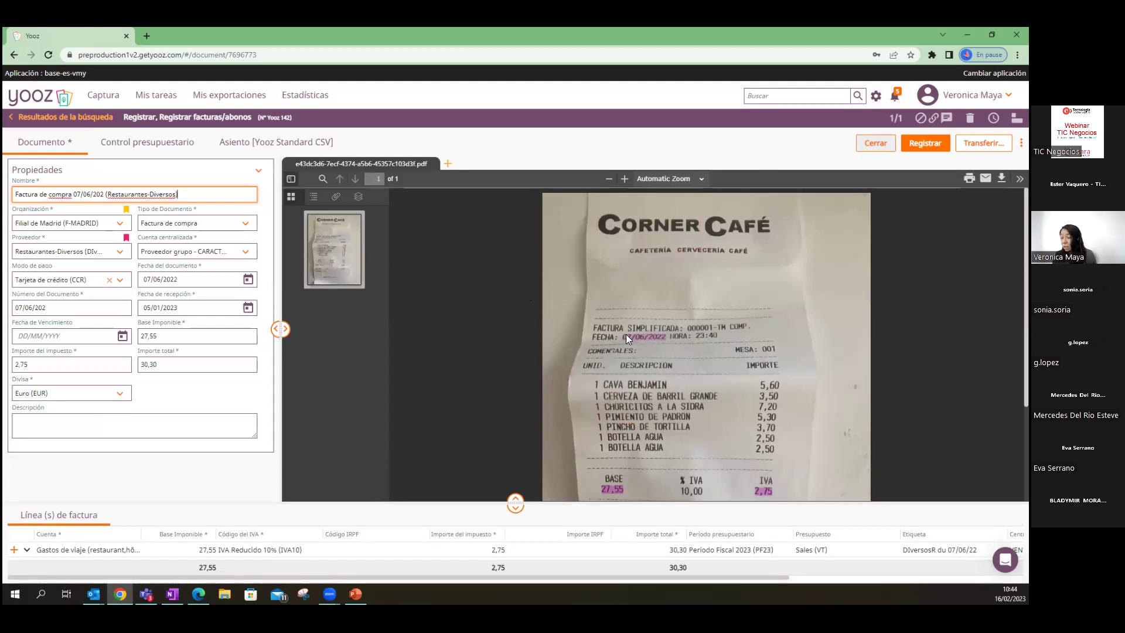
scroll(707, 386, down, 3)
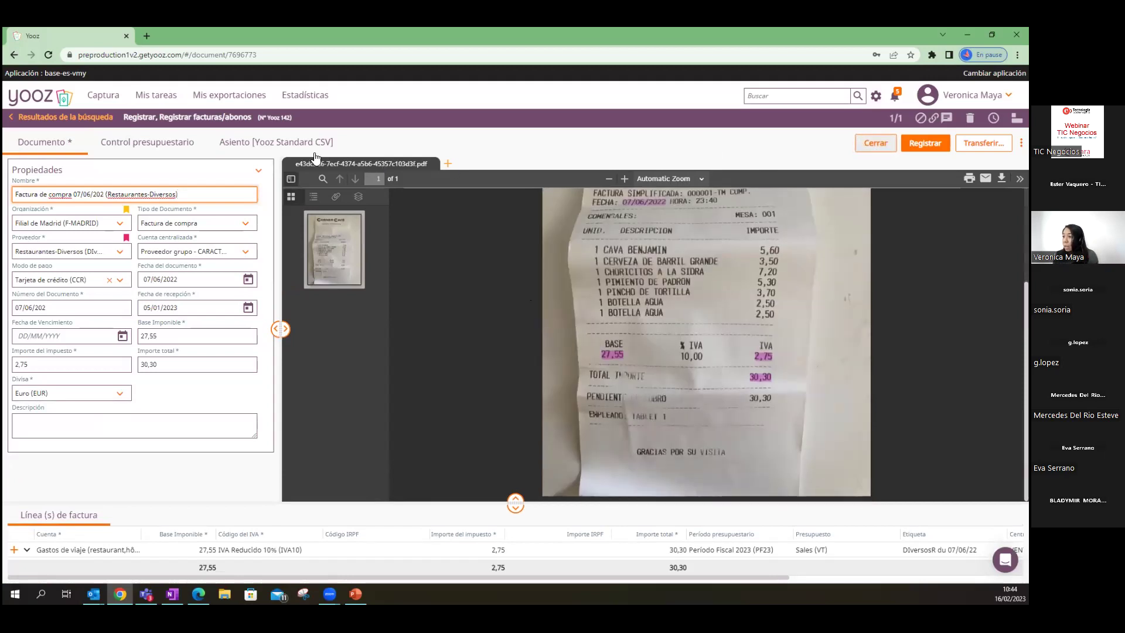
click(875, 143)
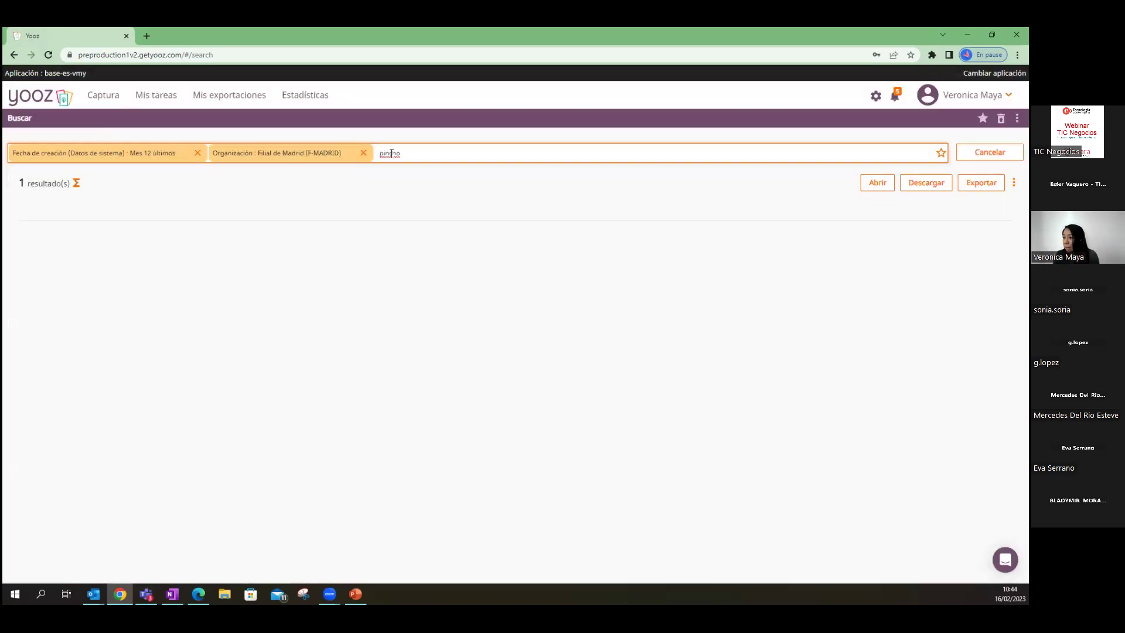
- Clear the "pincho" search term and remove the creation date and organization filters from the search
click(420, 152)
key(BackSpace)
key(BackSpace)
key(BackSpace)
key(BackSpace)
key(BackSpace)
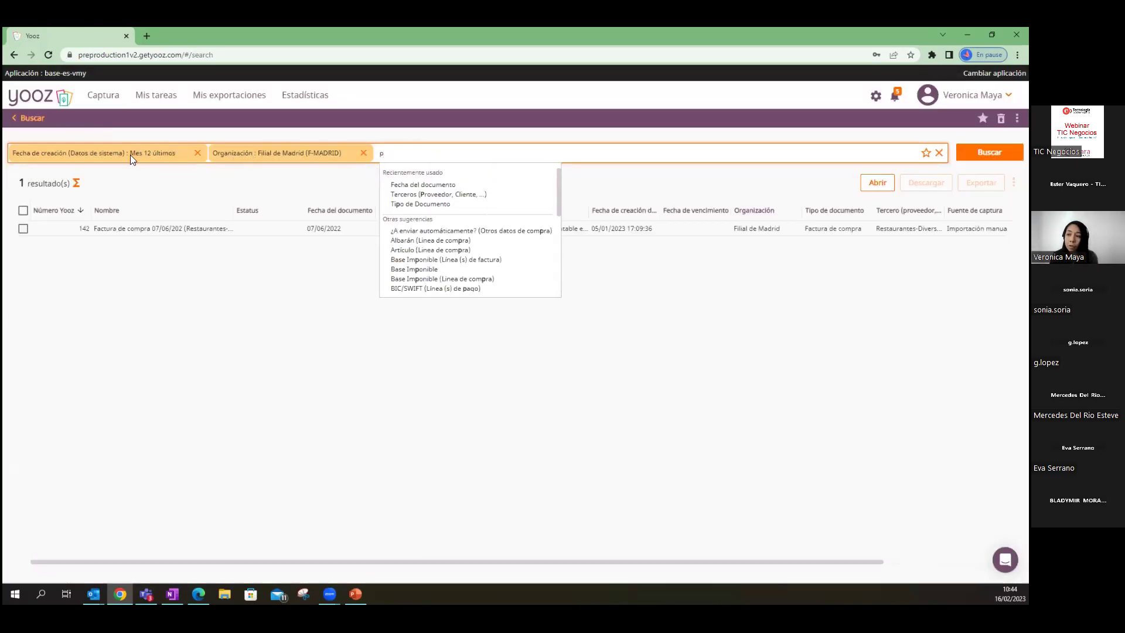
click(197, 153)
click(196, 153)
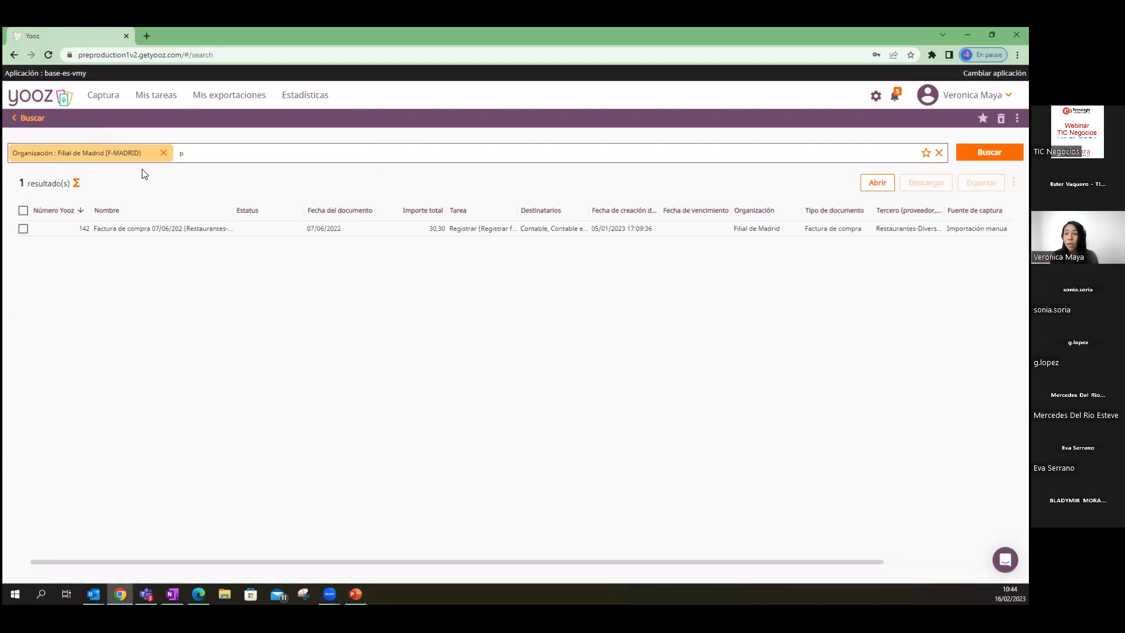
click(196, 158)
key(BackSpace)
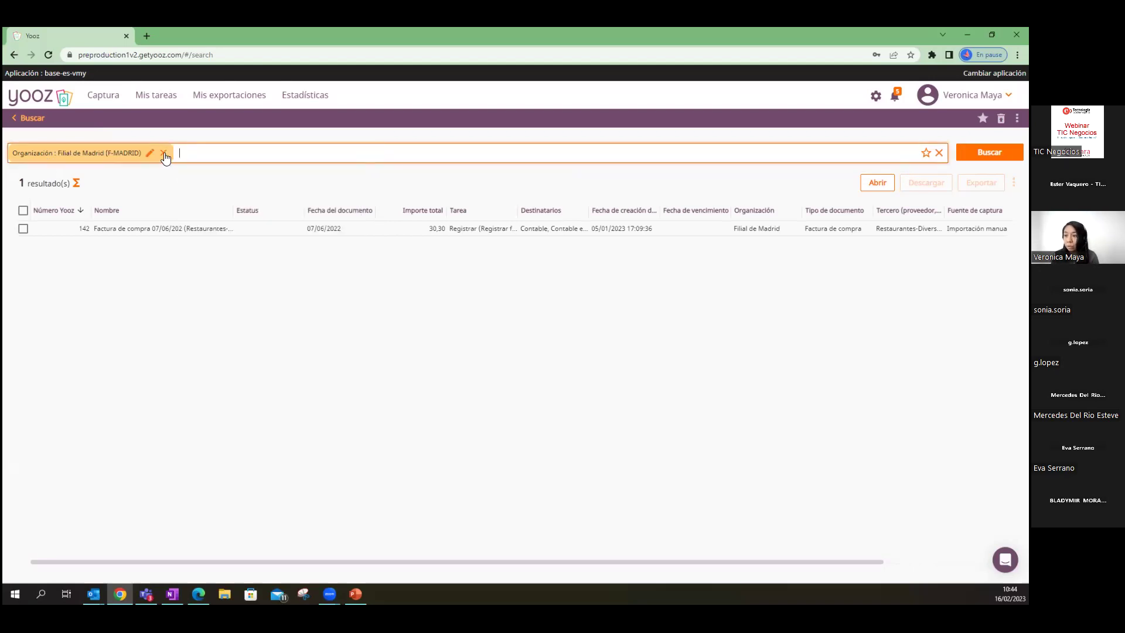
click(163, 153)
click(65, 150)
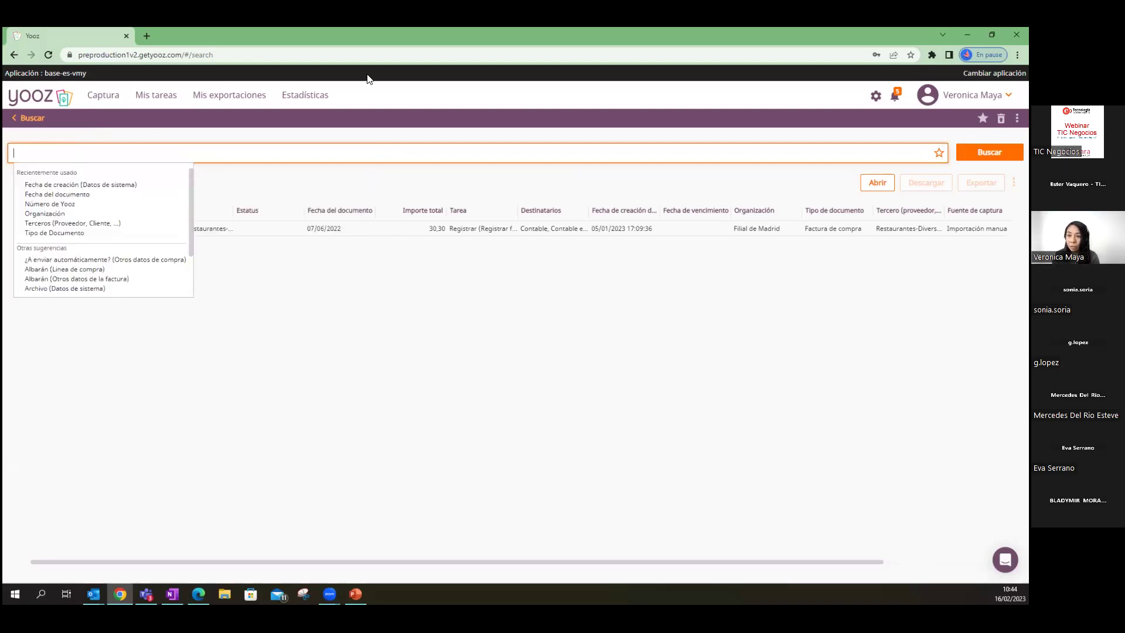
- Search for documents whose Importe a pagar (Línea (s) de pago) is Menor o igual a 500
text(importe)
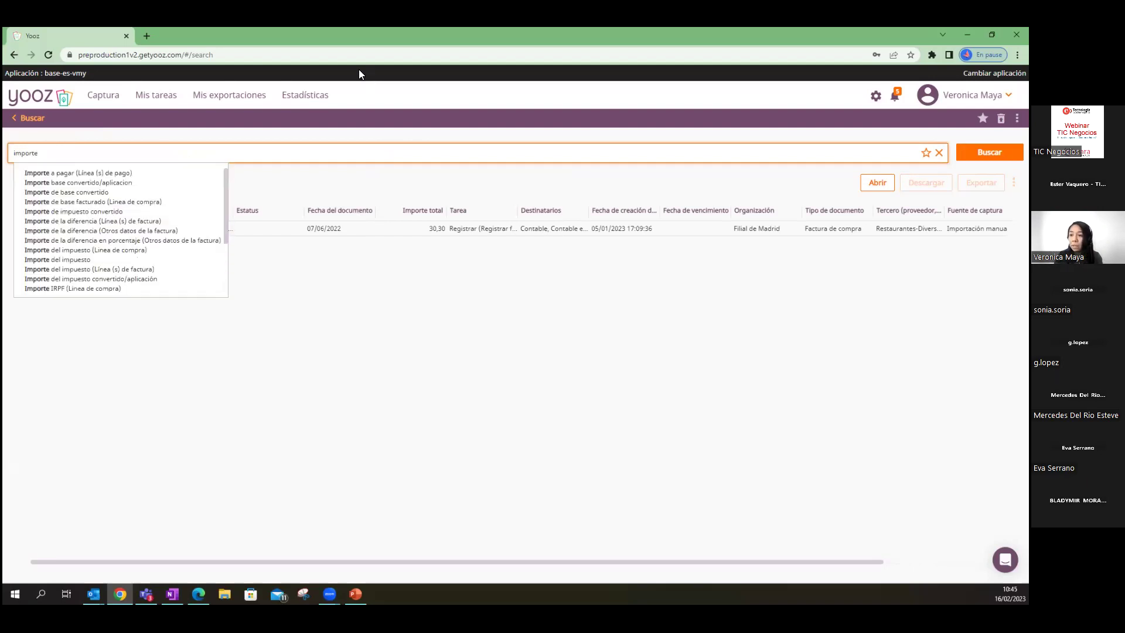
click(97, 173)
click(220, 195)
click(176, 227)
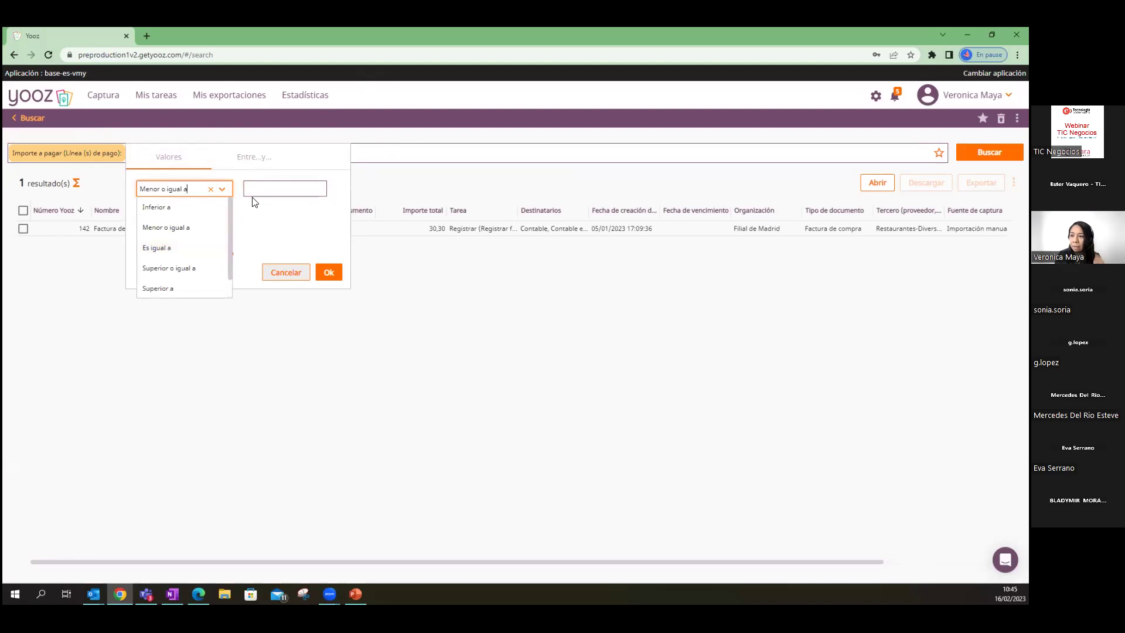
click(218, 191)
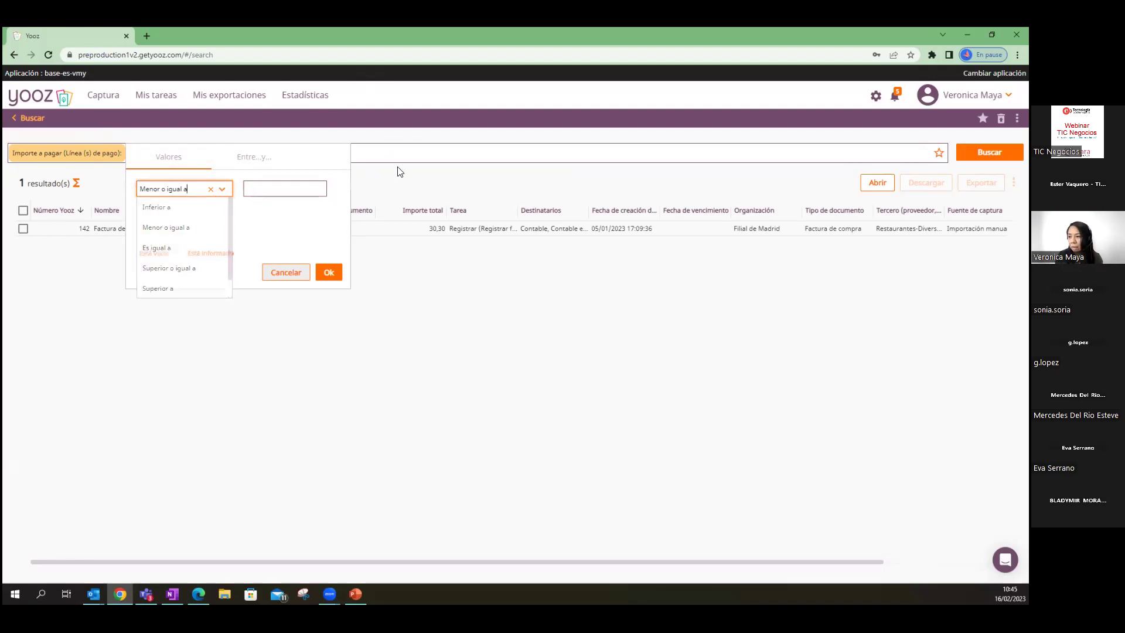
click(288, 191)
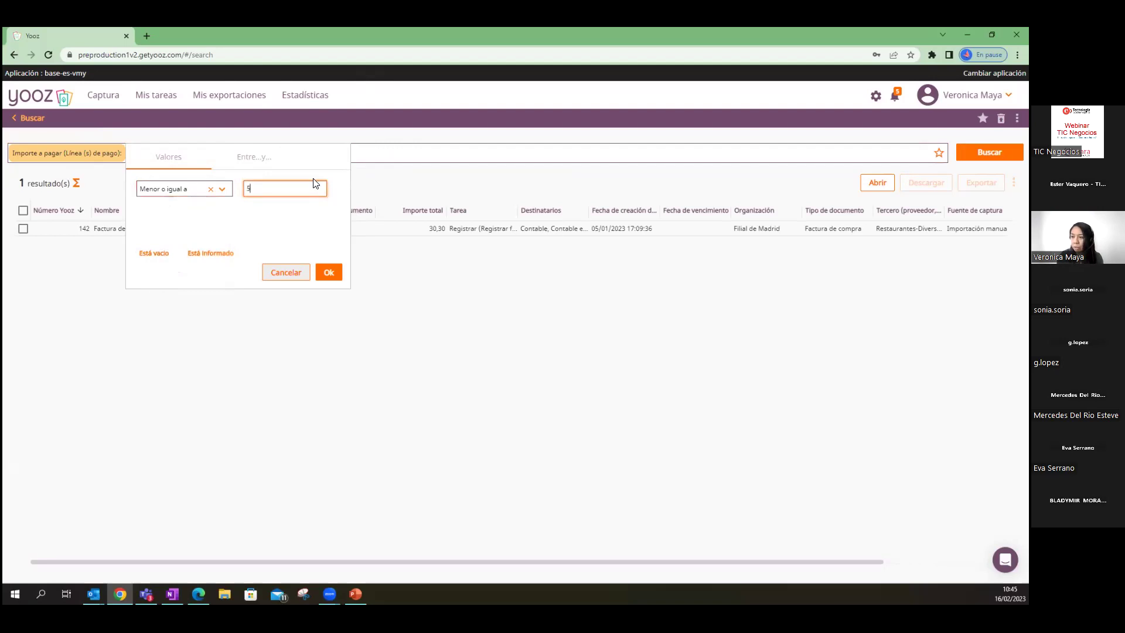
click(328, 272)
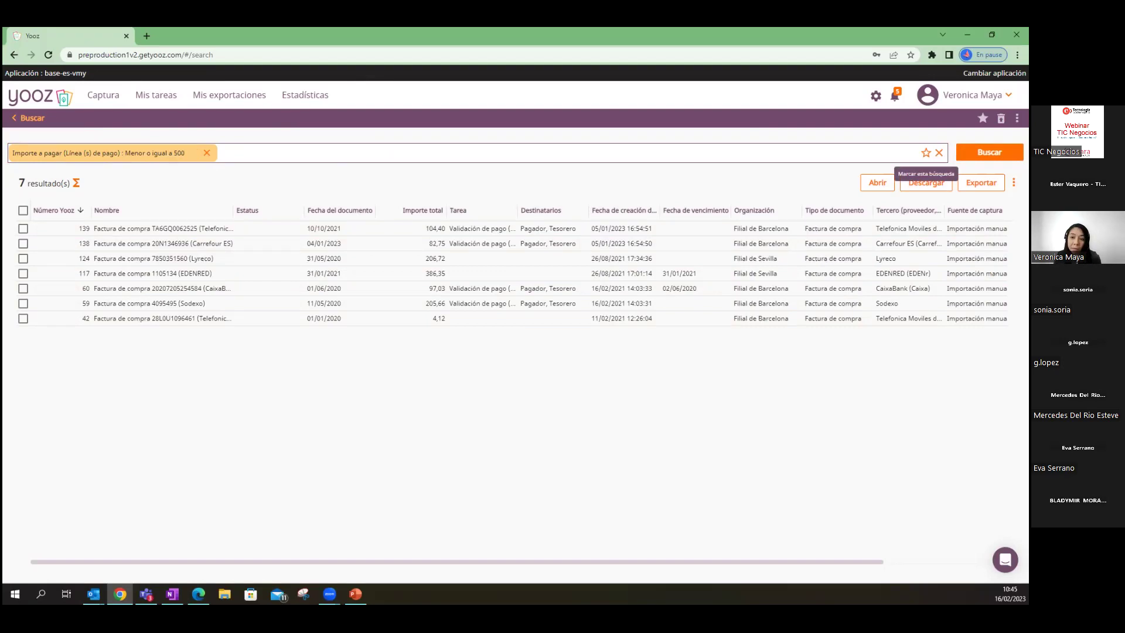
- Save this search as a favorite named "Facturas < 500"
click(925, 152)
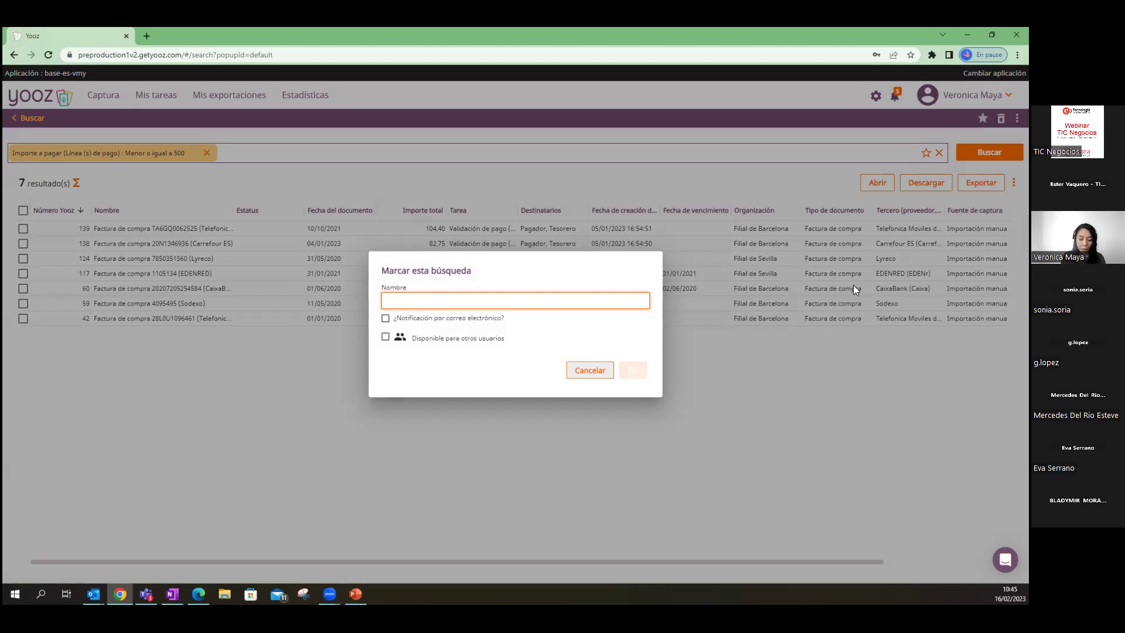
text(Factutas)
key(BackSpace)
text(ras)
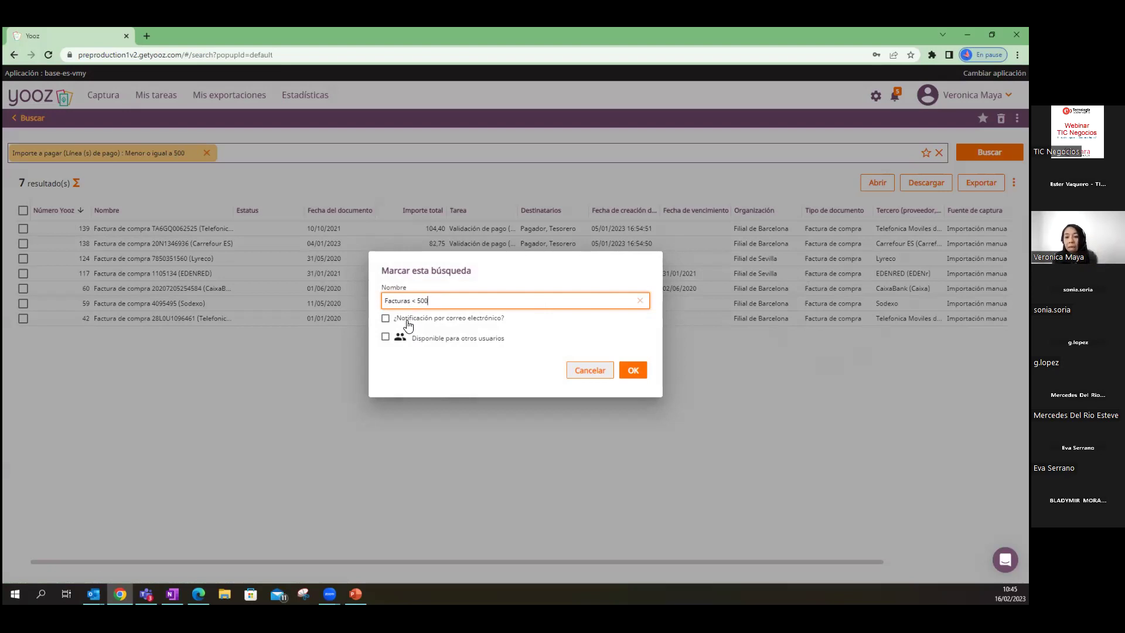
click(630, 373)
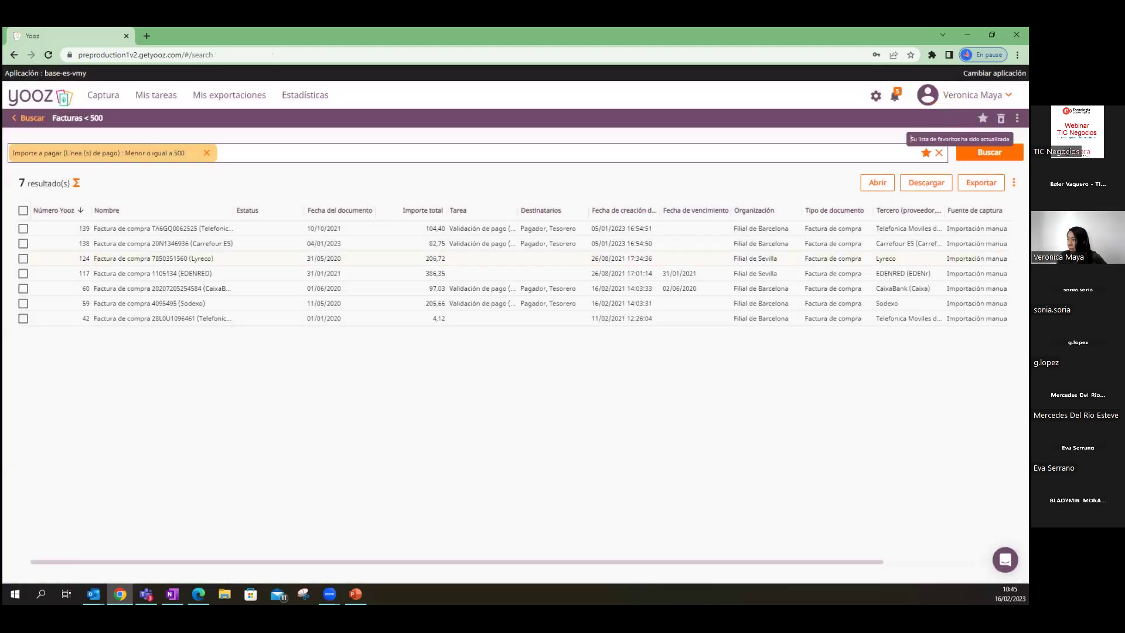
- From the favorite searches, clear the amount filter, view the Documentos Legales results, and return with the search emptied
click(983, 118)
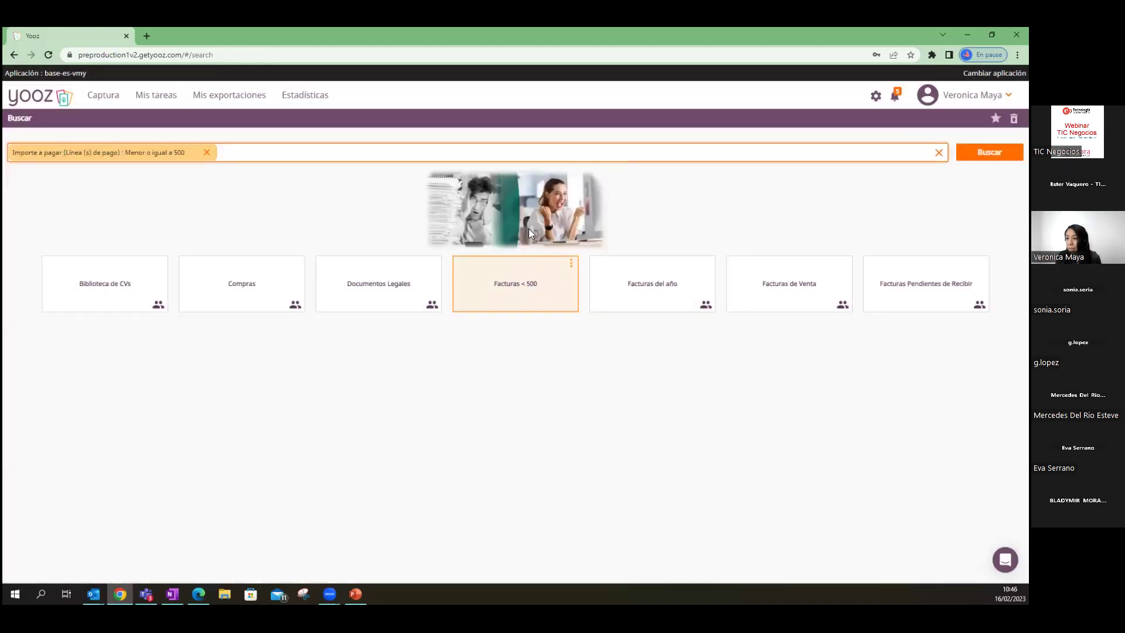
click(208, 153)
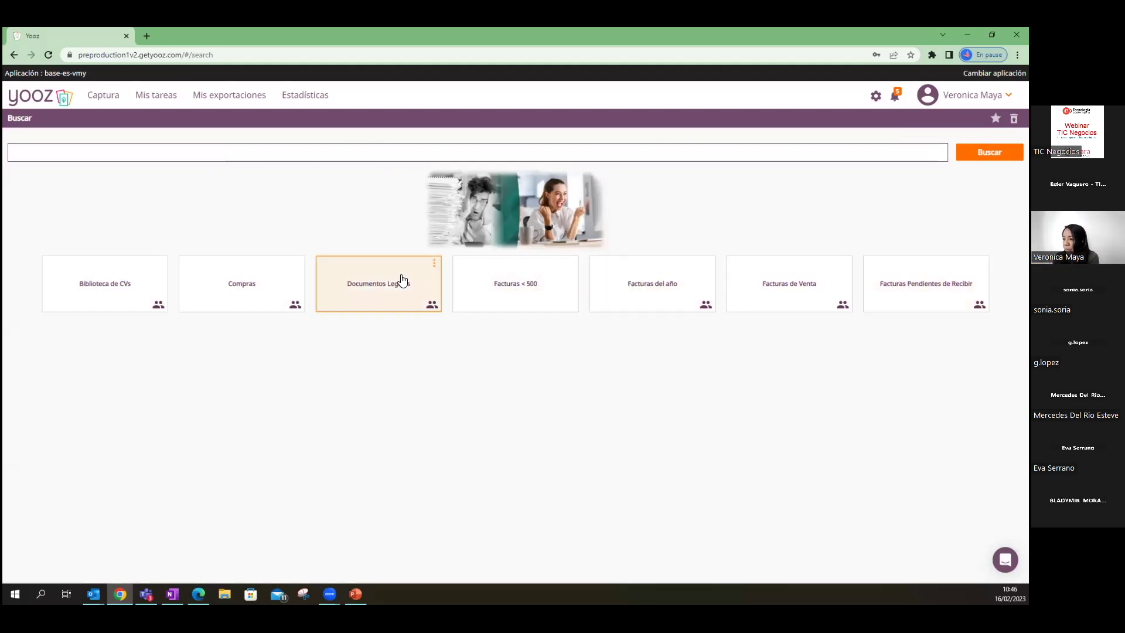
click(348, 294)
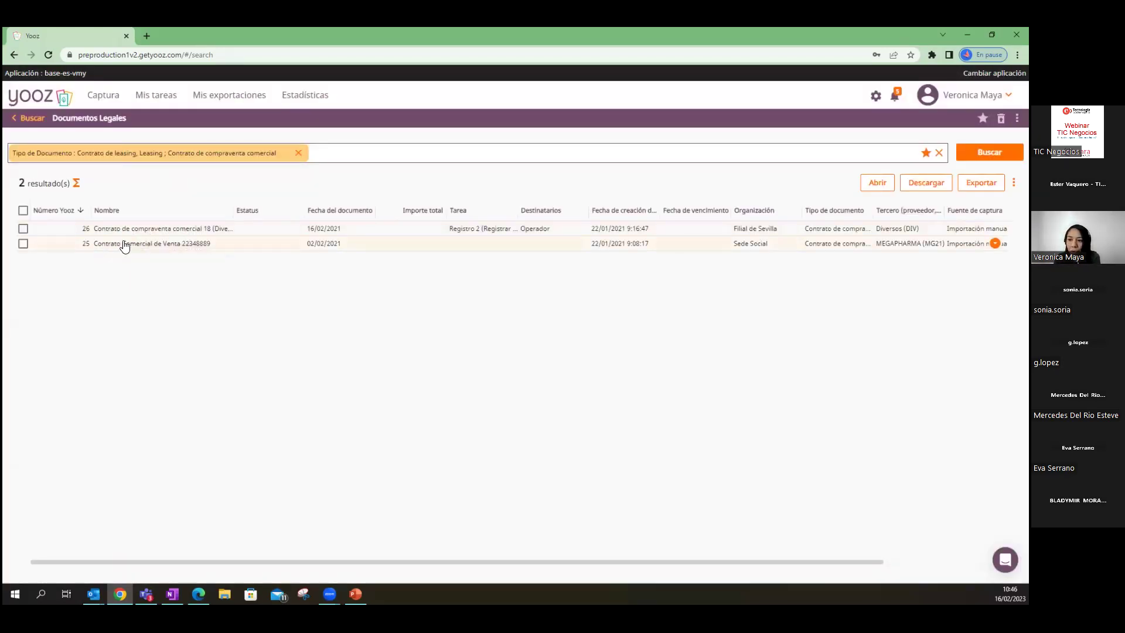
click(82, 153)
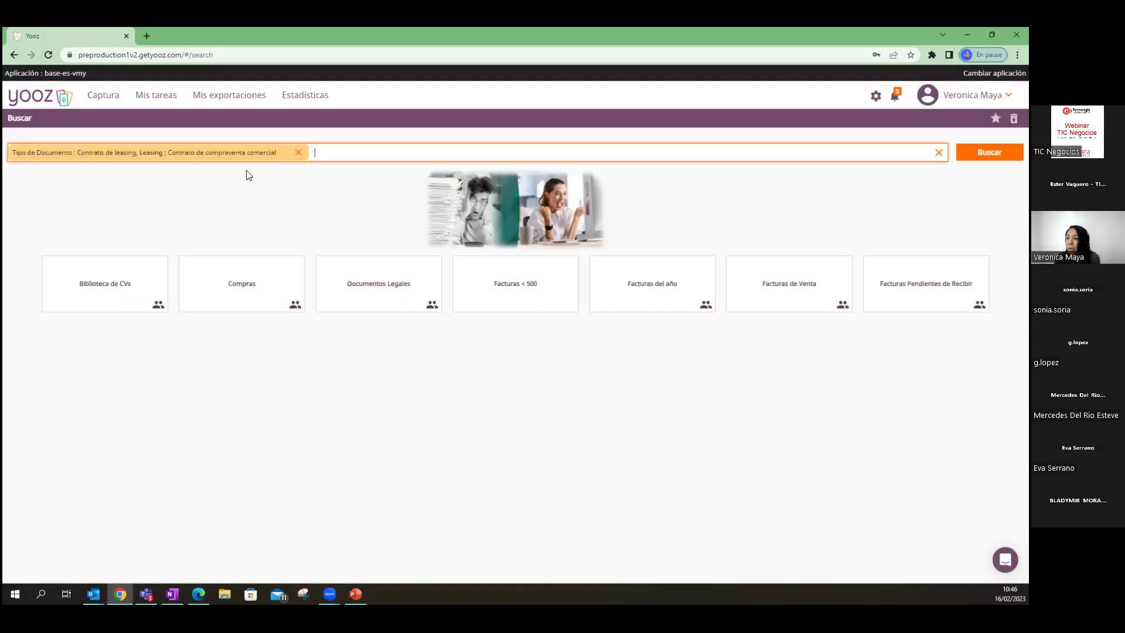
click(299, 153)
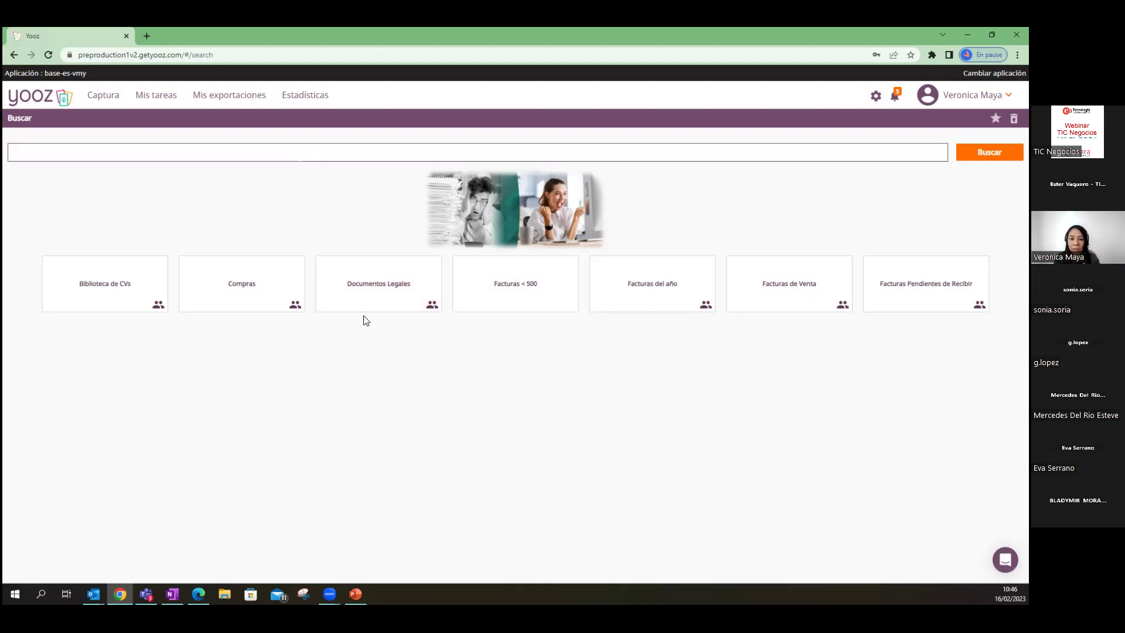
- Open the statistics and remove the organization filter to cover all organizations, leaving the filter pane collapsed
click(311, 105)
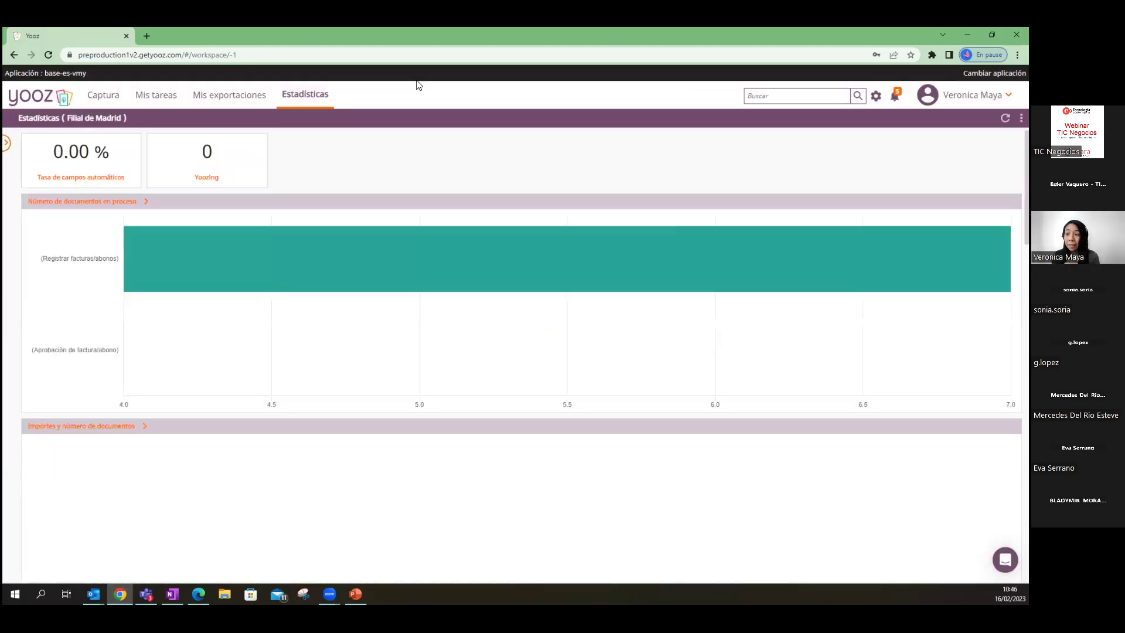
click(5, 142)
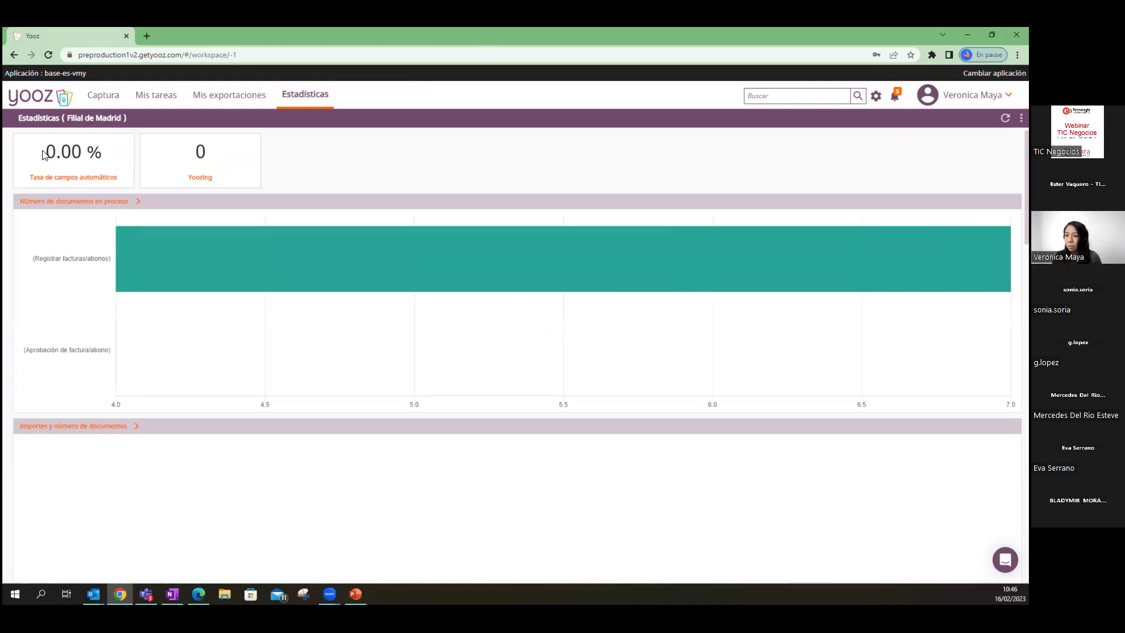
click(108, 178)
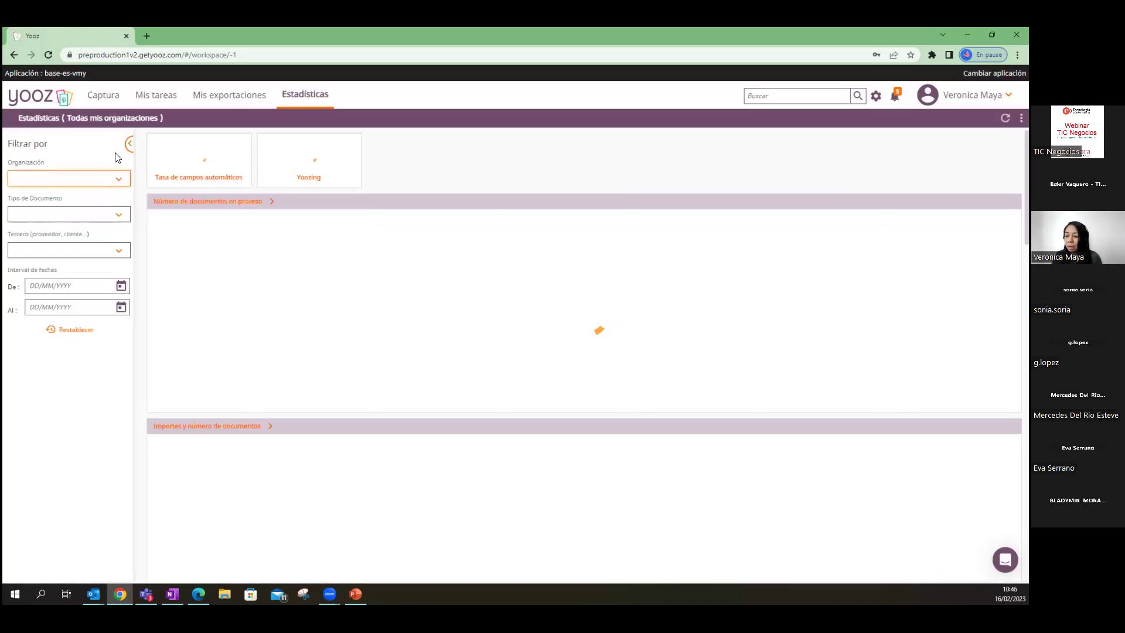
click(127, 144)
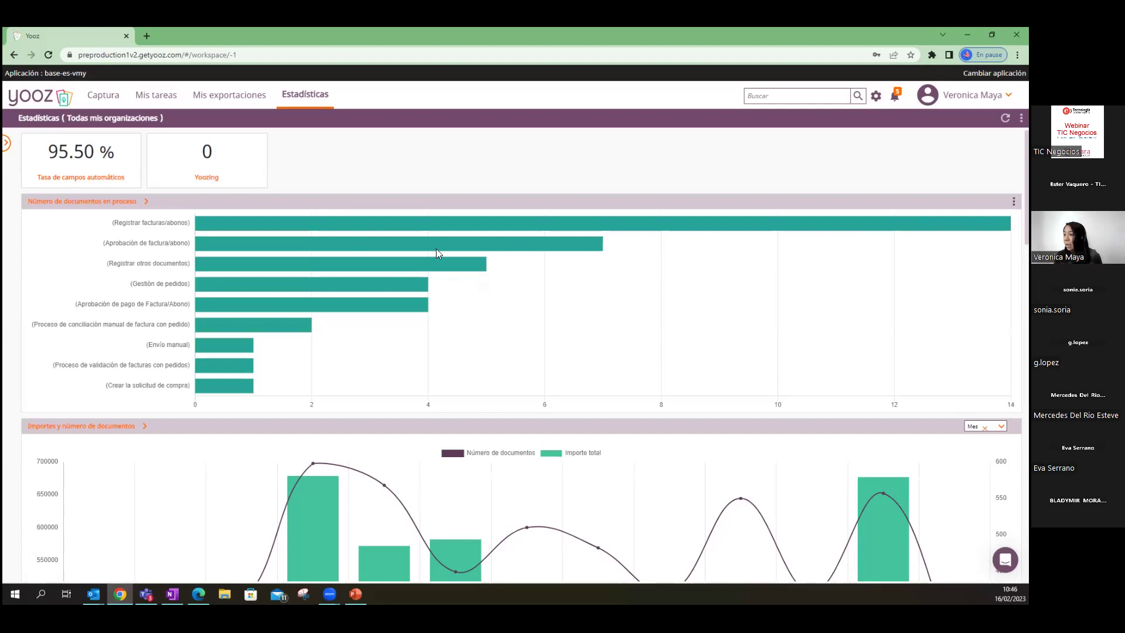
- Review the statistics charts and set the period of the Importes y número de documentos chart to Trimestre
scroll(404, 274, down, 3)
scroll(394, 289, up, 3)
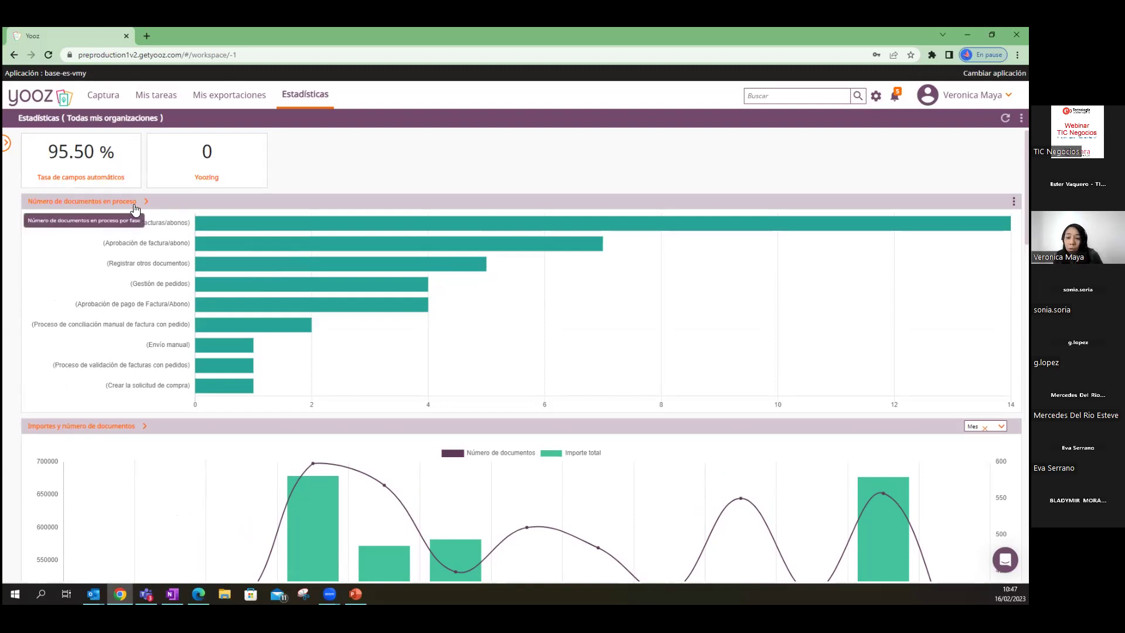
scroll(262, 359, down, 1)
scroll(263, 359, down, 3)
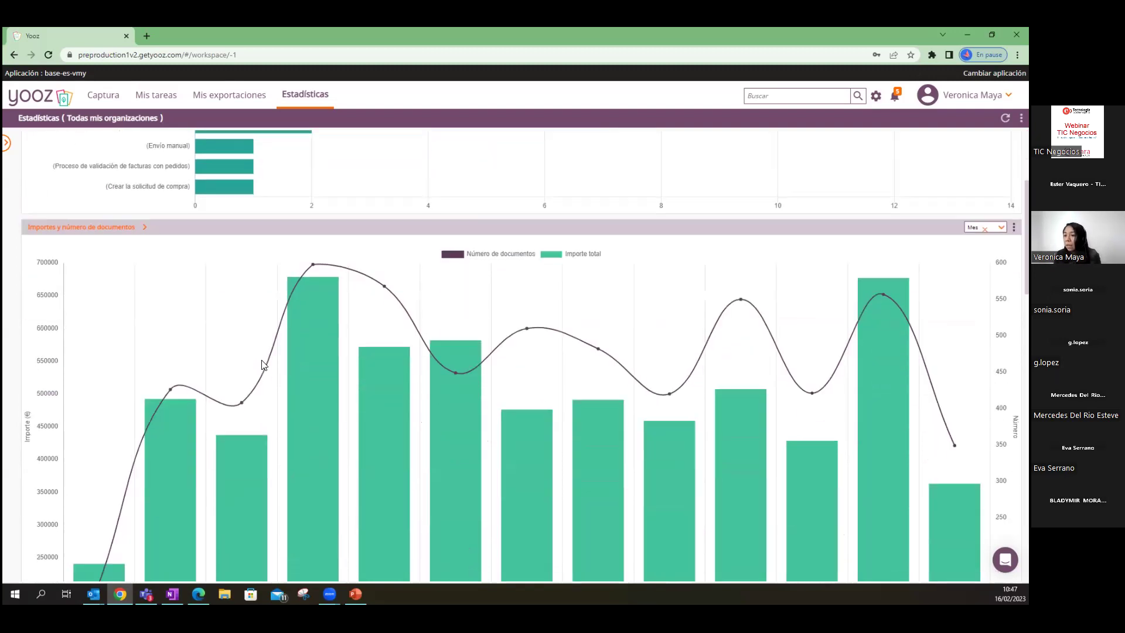
scroll(183, 201, down, 2)
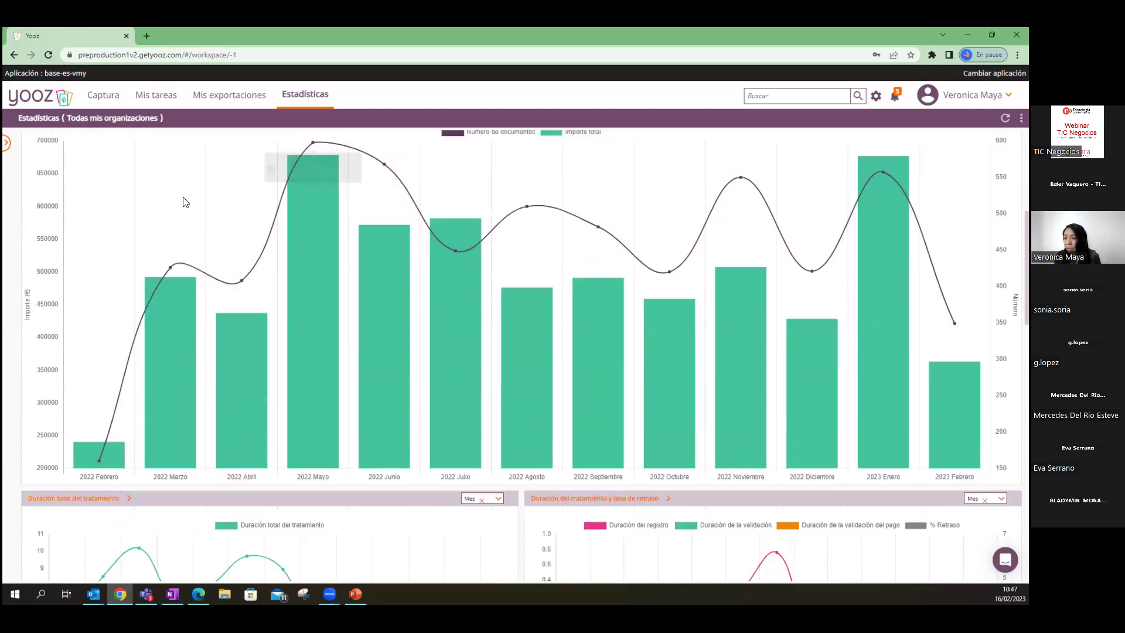
scroll(90, 172, up, 1)
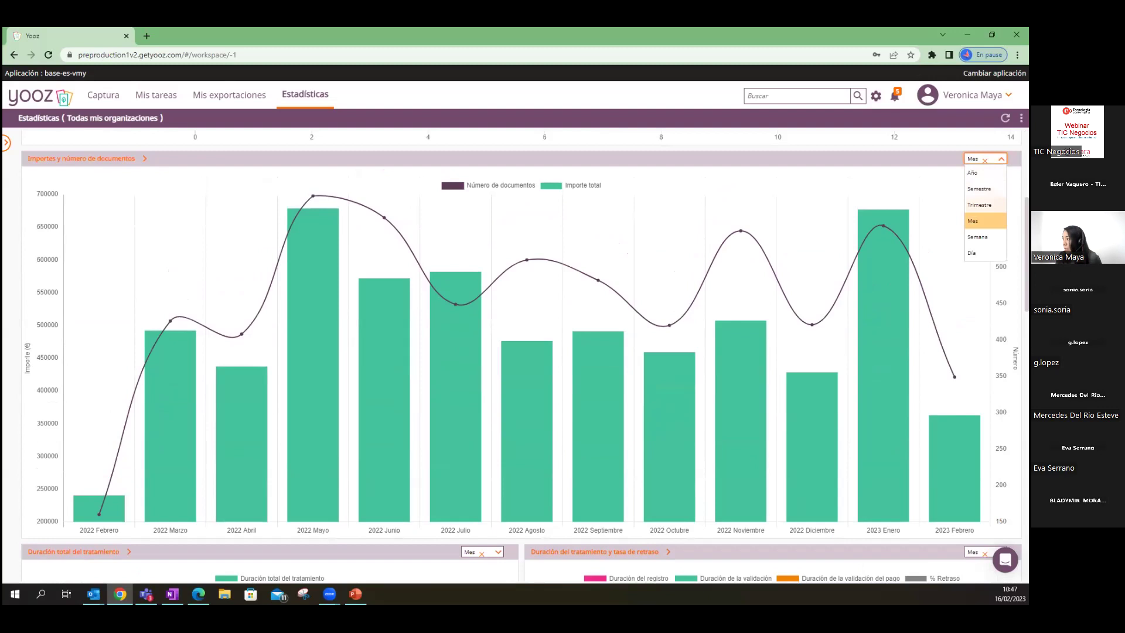
click(979, 204)
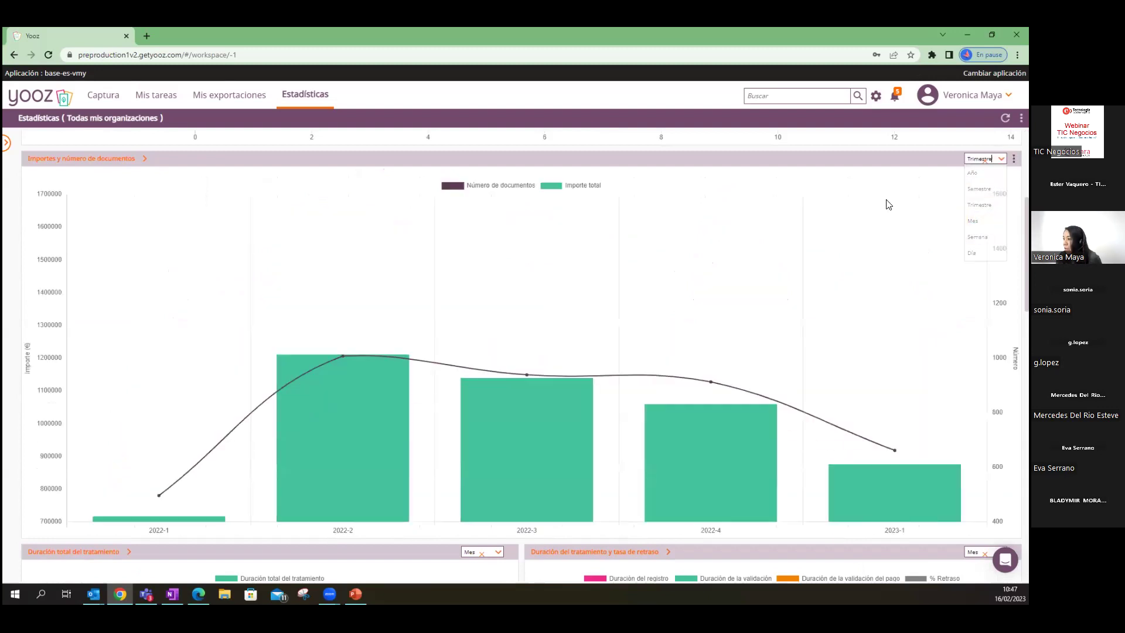
- Resize the Importes y número de documentos chart to size M
click(1013, 158)
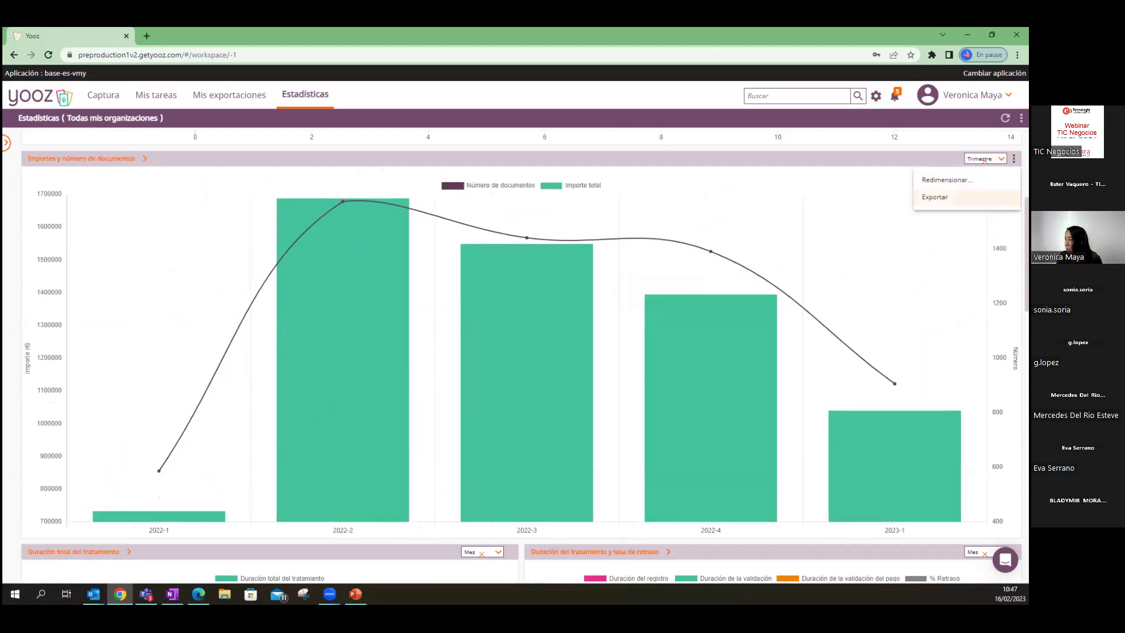
click(946, 179)
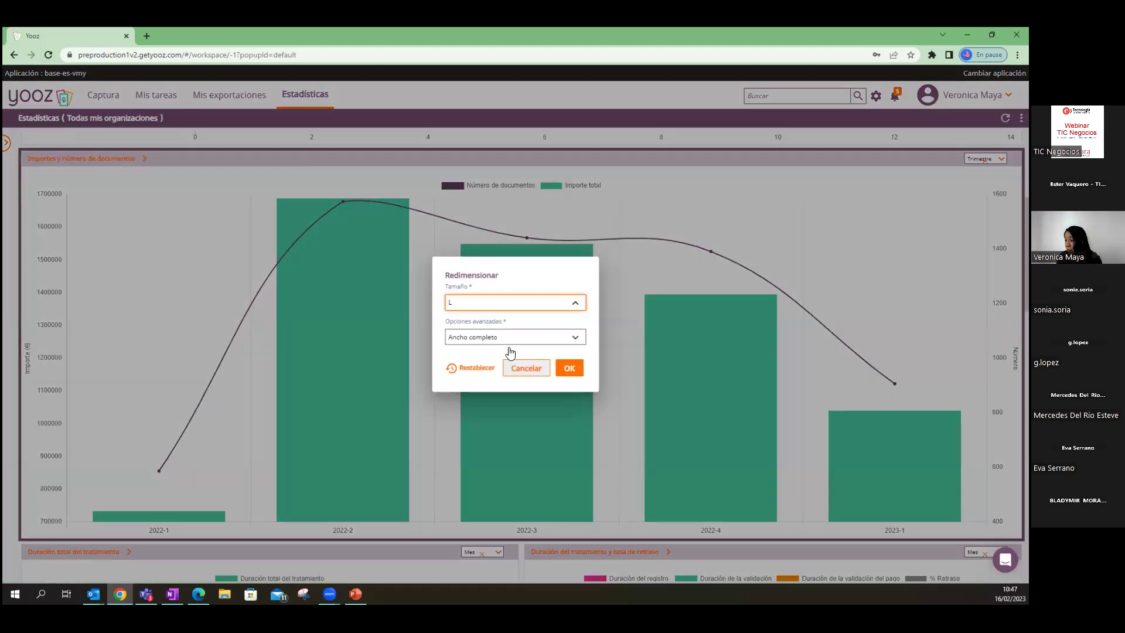
click(556, 341)
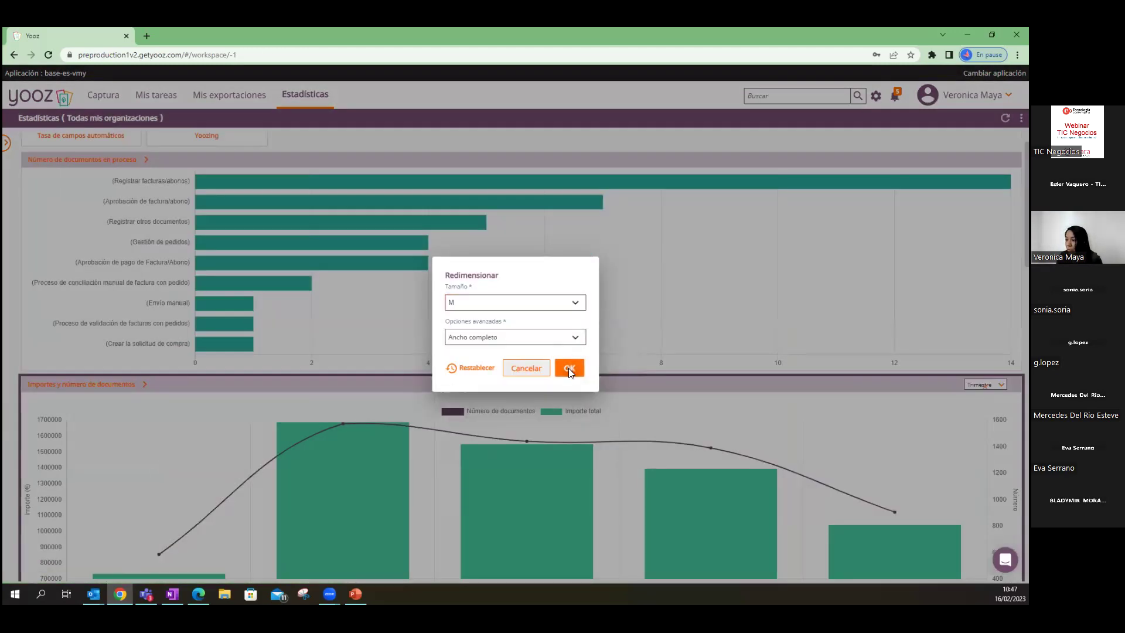
- Apply size M at Ancho completo to the Importes y número de documentos chart and examine the Duración total del tratamiento chart
click(568, 368)
scroll(474, 312, down, 2)
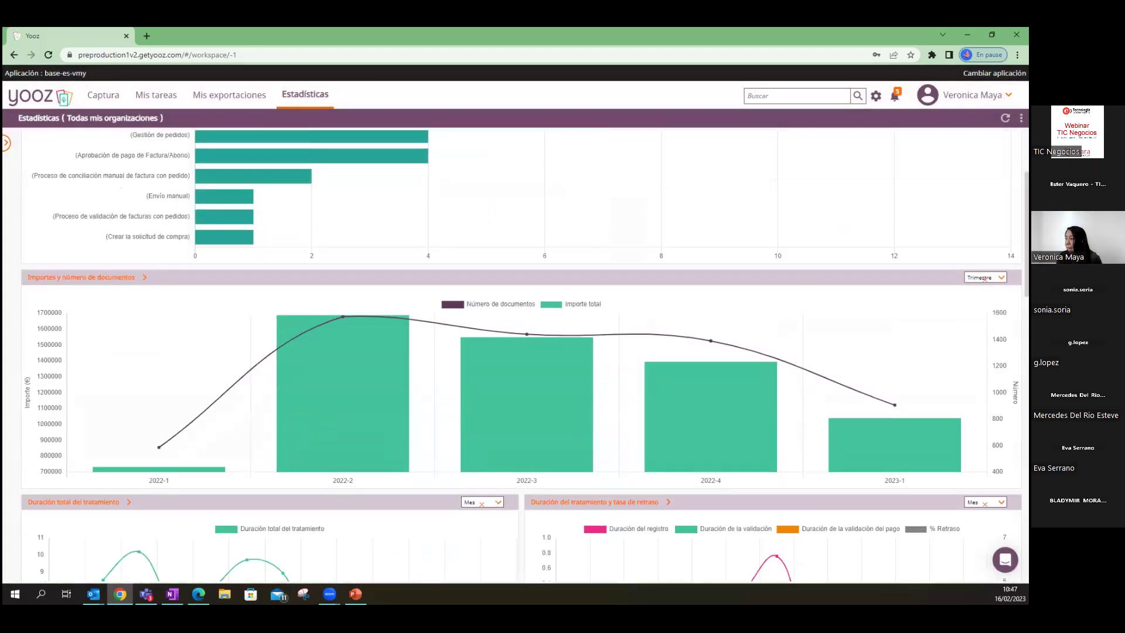
scroll(430, 347, down, 5)
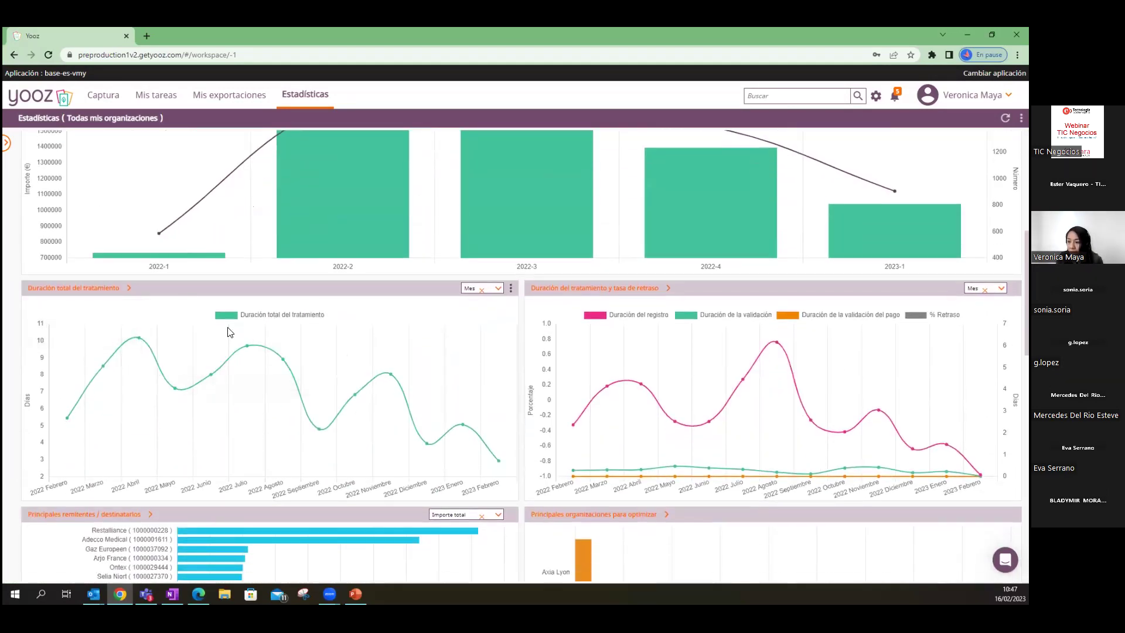
mouse_move(124, 296)
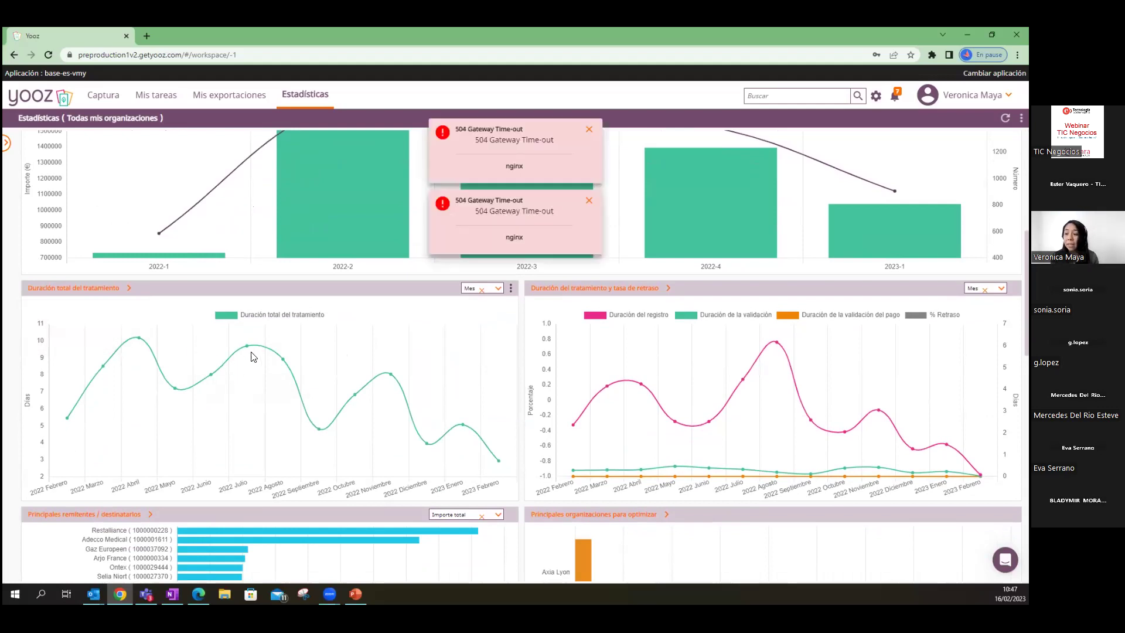
click(589, 131)
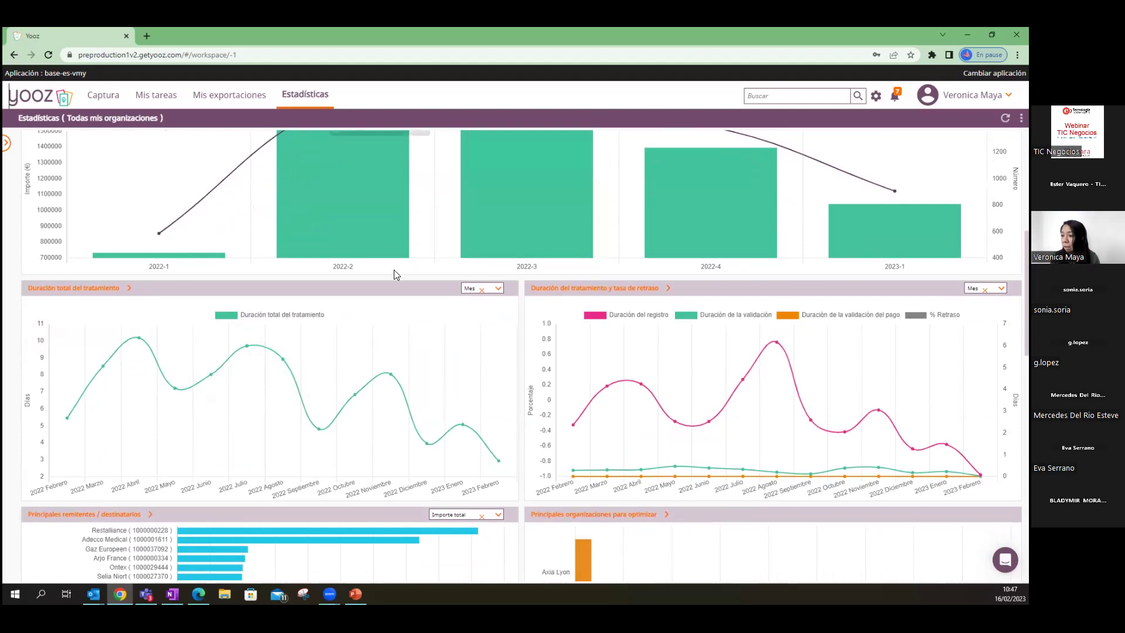
mouse_move(247, 345)
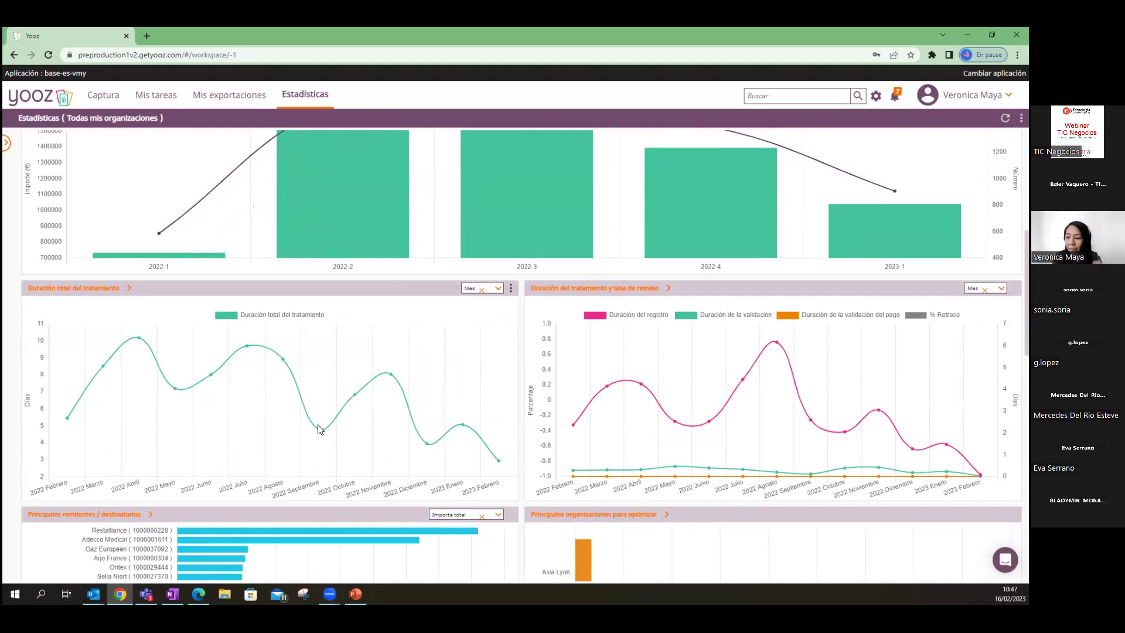
mouse_move(320, 433)
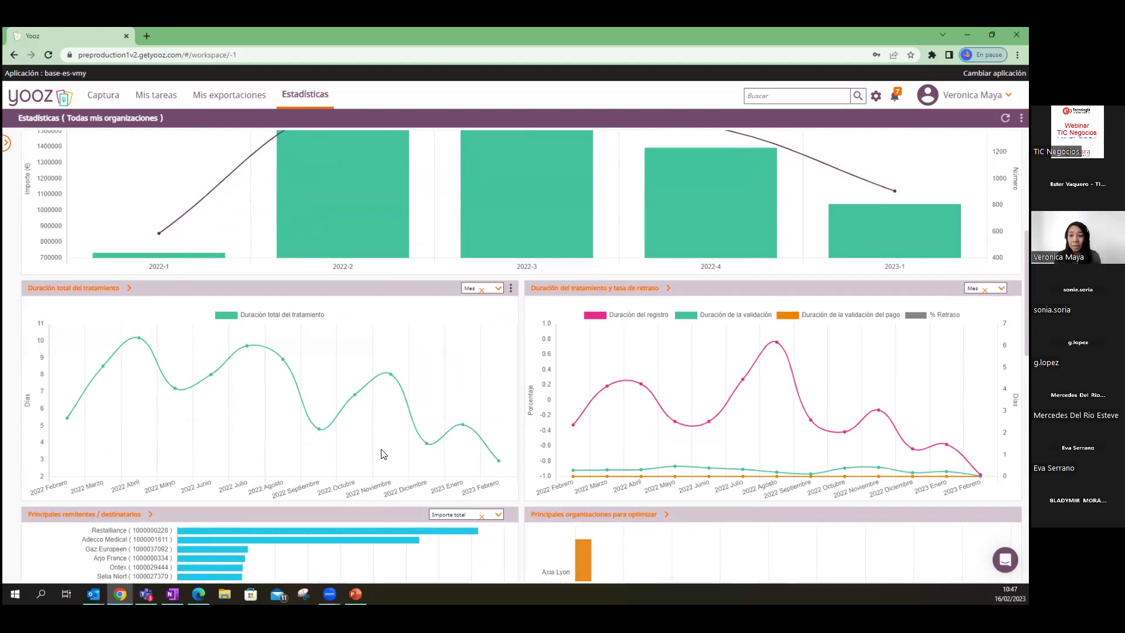
- Examine the remaining statistics charts, from Principales remitentes / destinatarios through Número de documentos por fuente de captura
scroll(384, 454, down, 2)
scroll(378, 457, down, 5)
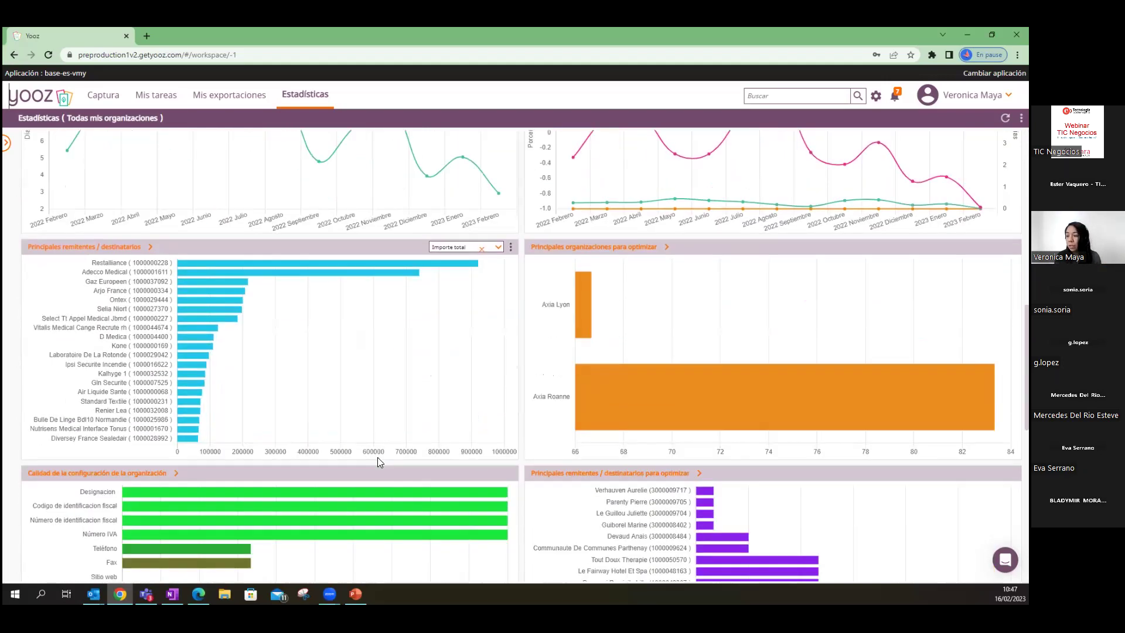
scroll(377, 454, down, 4)
scroll(376, 461, down, 1)
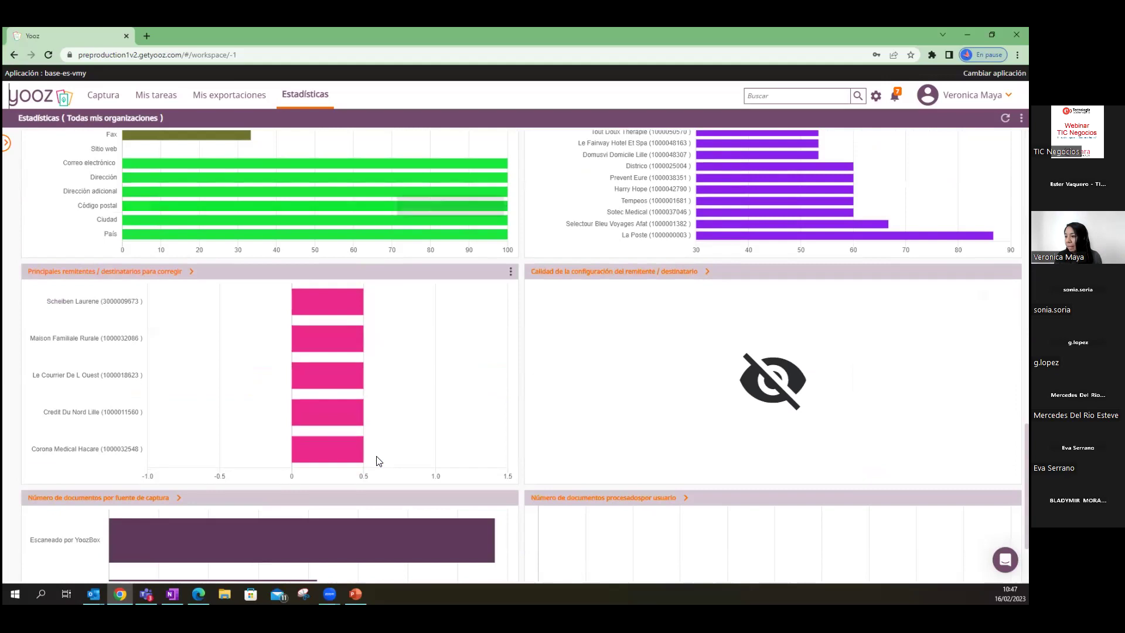
scroll(378, 460, up, 6)
scroll(379, 467, down, 6)
scroll(380, 466, down, 2)
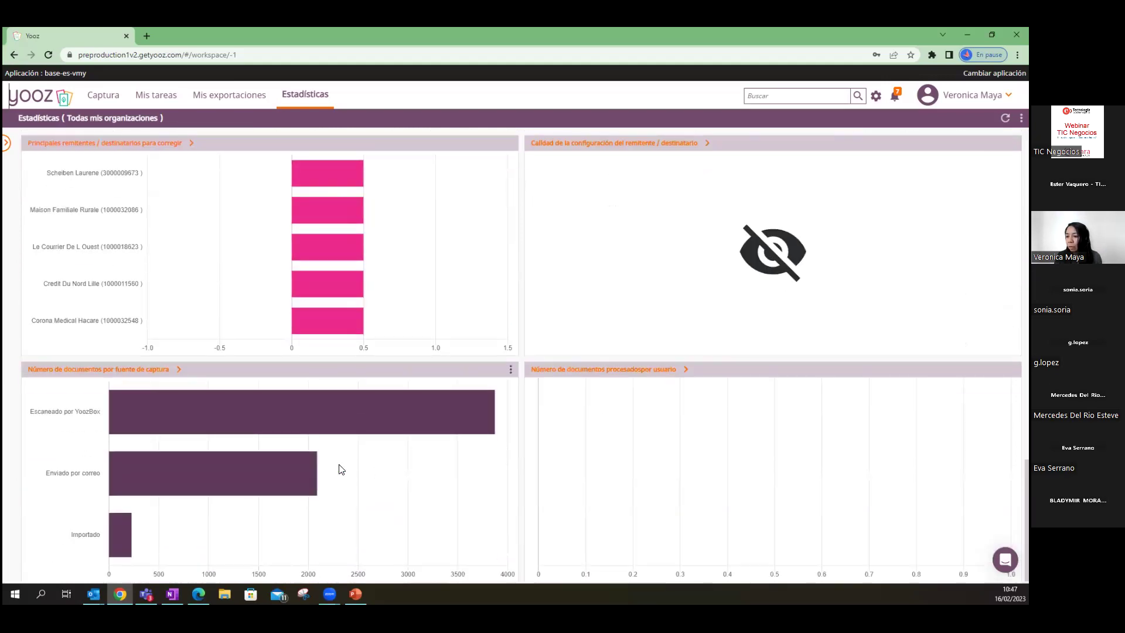
scroll(315, 389, up, 15)
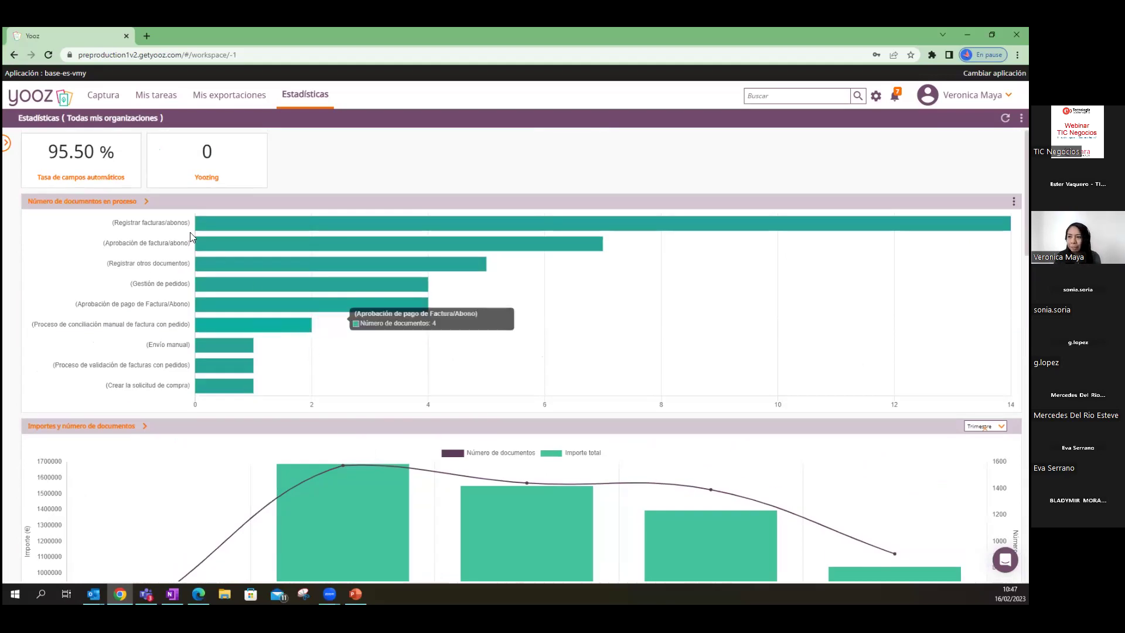
- Open the Captura page and assume the identity of the Responsable RRHH user
click(104, 96)
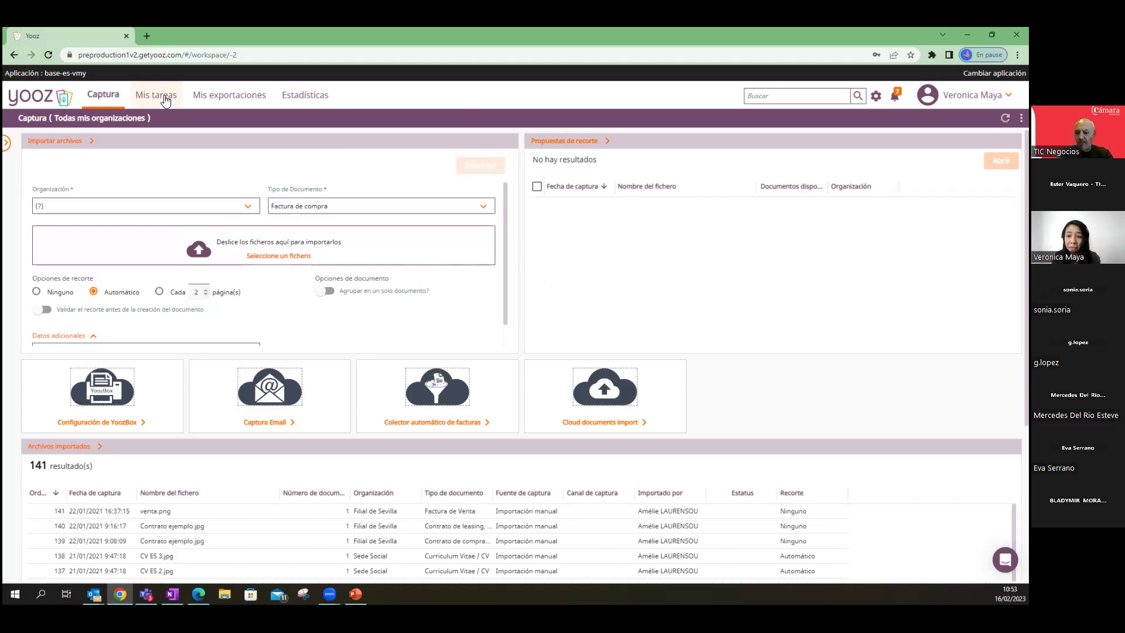
click(972, 95)
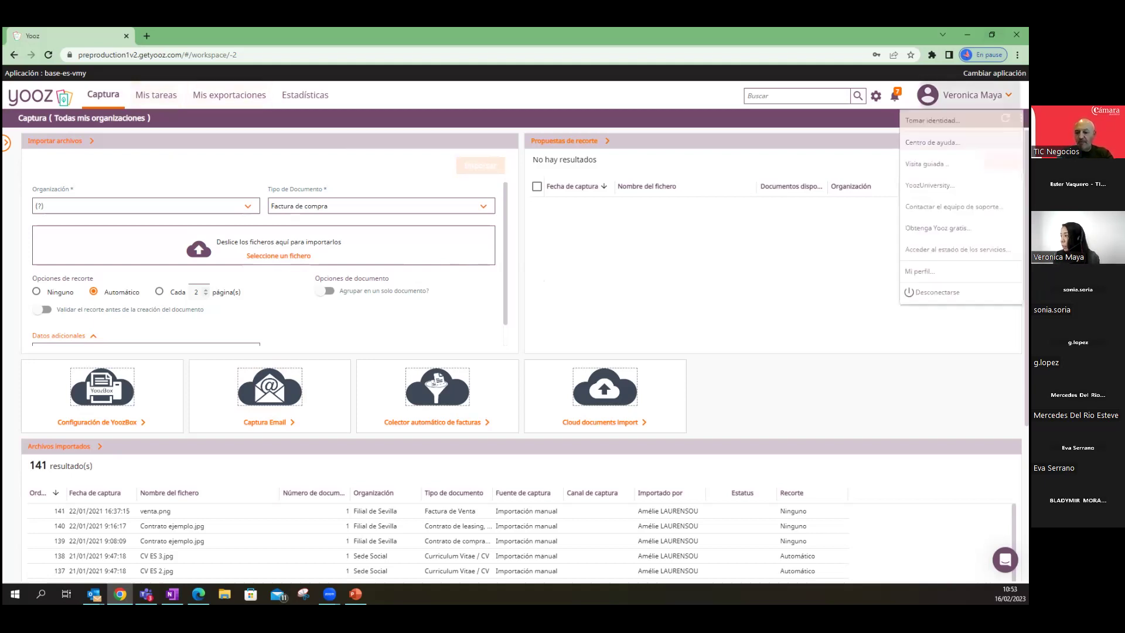
click(932, 120)
scroll(463, 337, down, 2)
scroll(477, 349, up, 1)
click(618, 404)
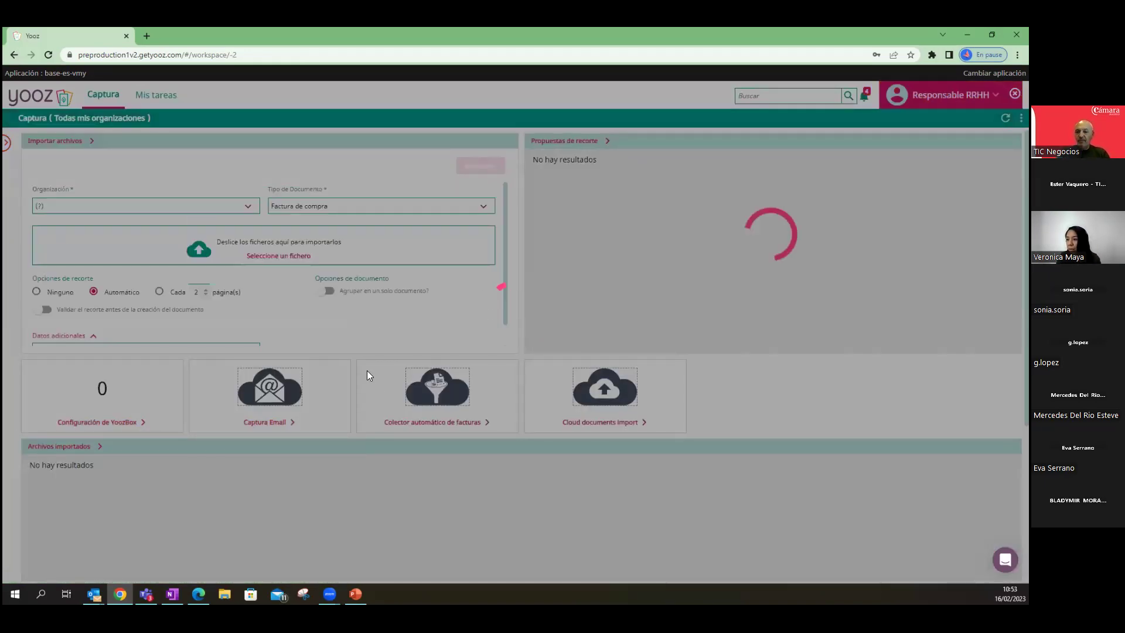
click(271, 426)
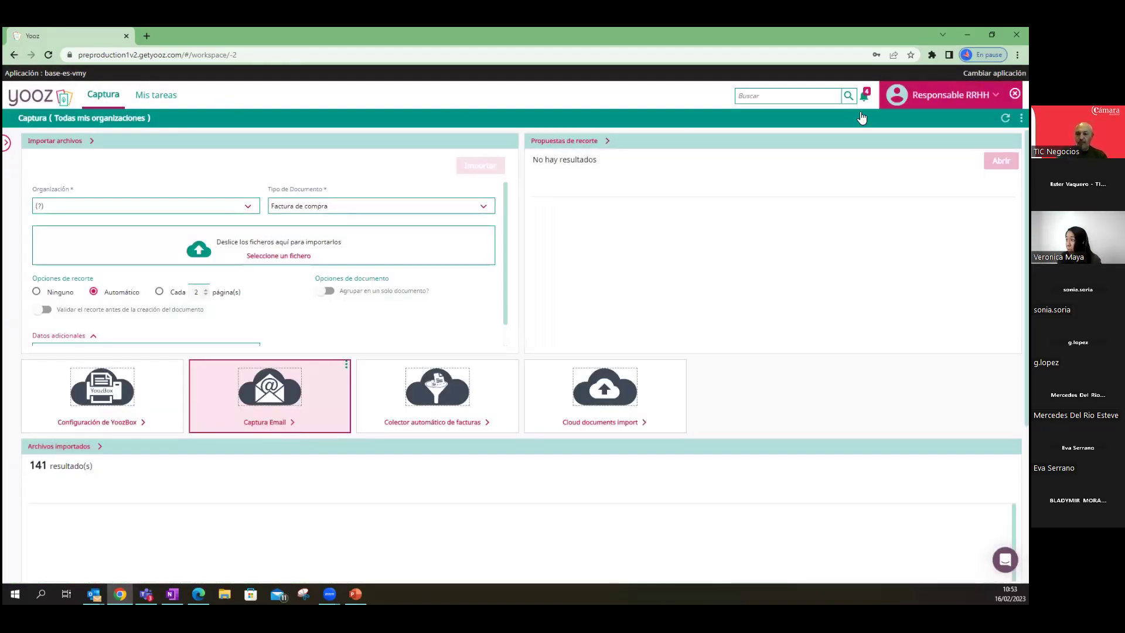
- Open the newest document in the Biblioteca de CVs favorite search and widen its PDF preview
click(848, 95)
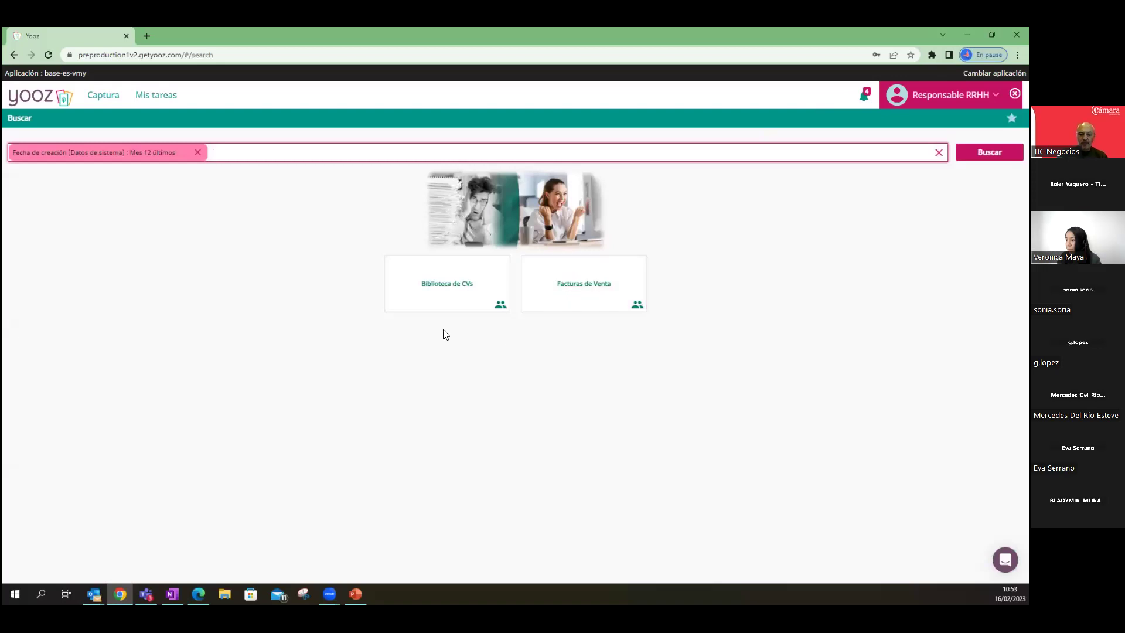
click(439, 300)
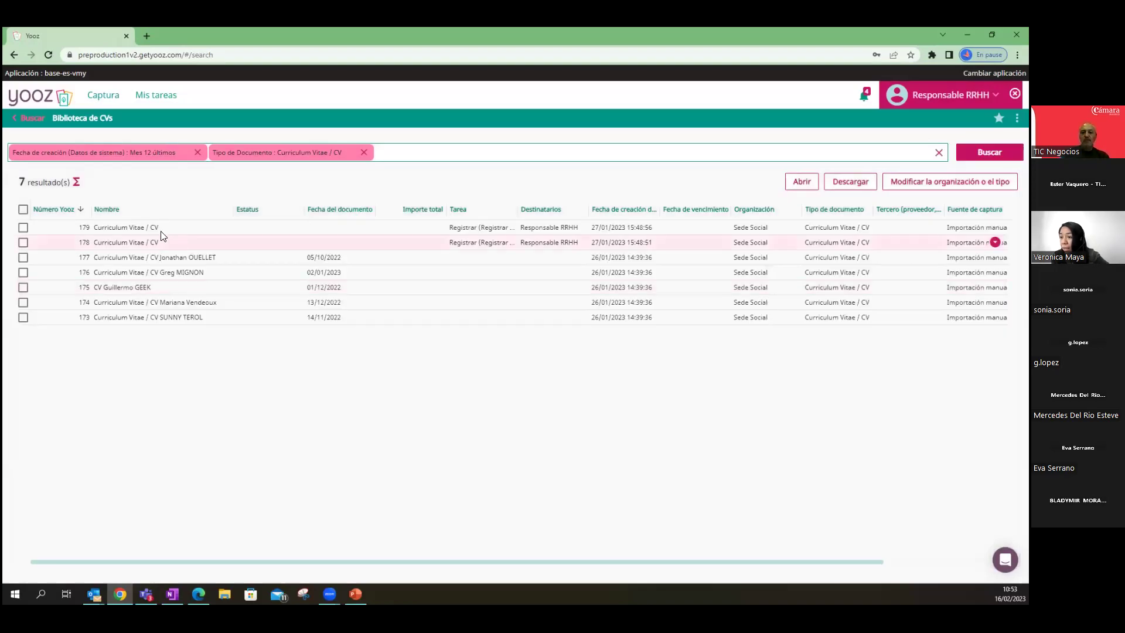
click(117, 229)
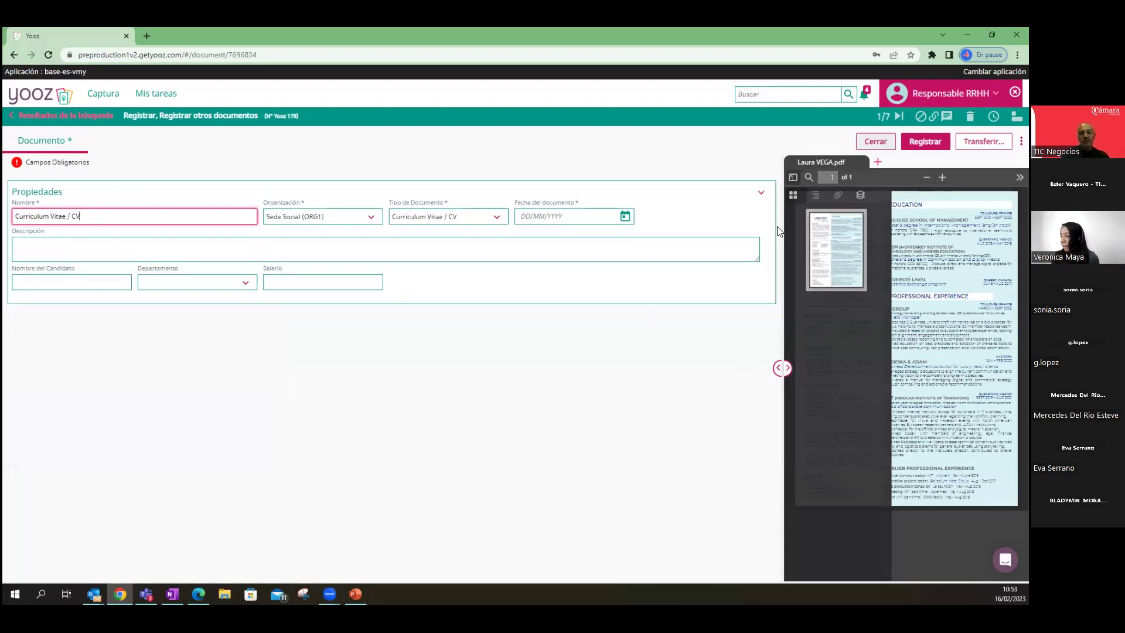
drag(781, 228, 659, 228)
click(595, 310)
drag(654, 309, 552, 297)
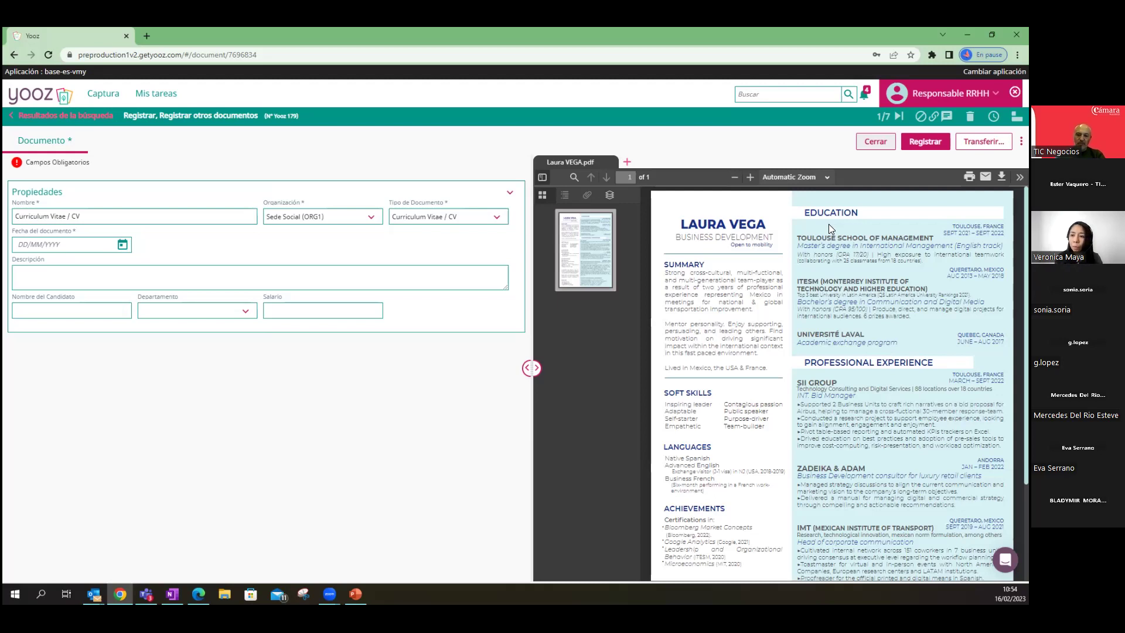
- Return from the CV to the search home page and switch back to the original identity
click(15, 120)
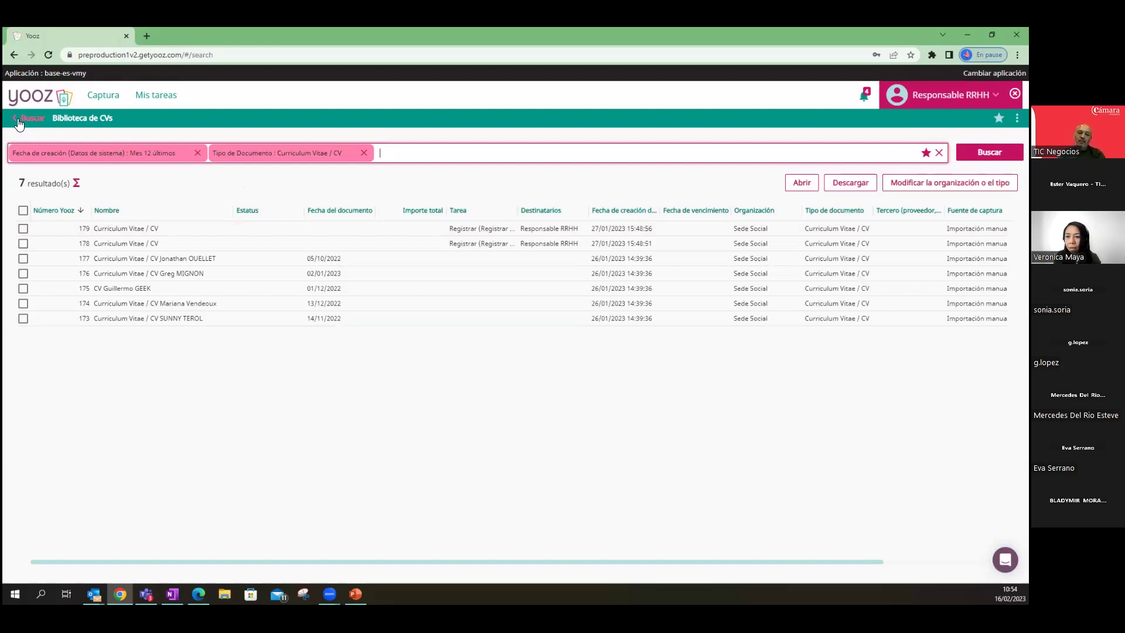
click(17, 120)
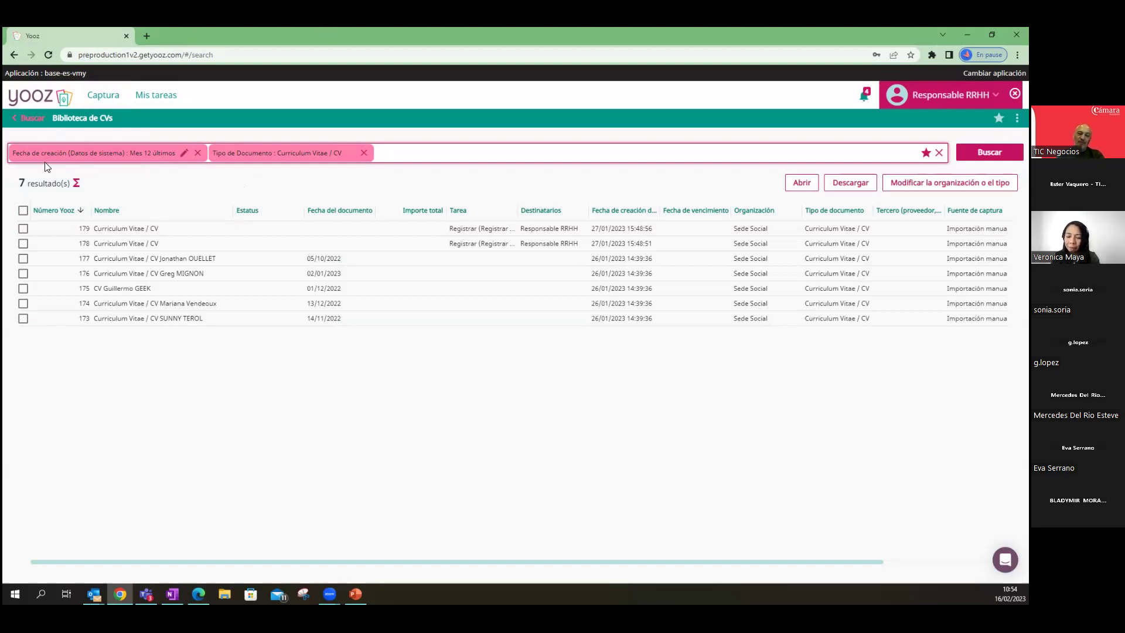
click(20, 119)
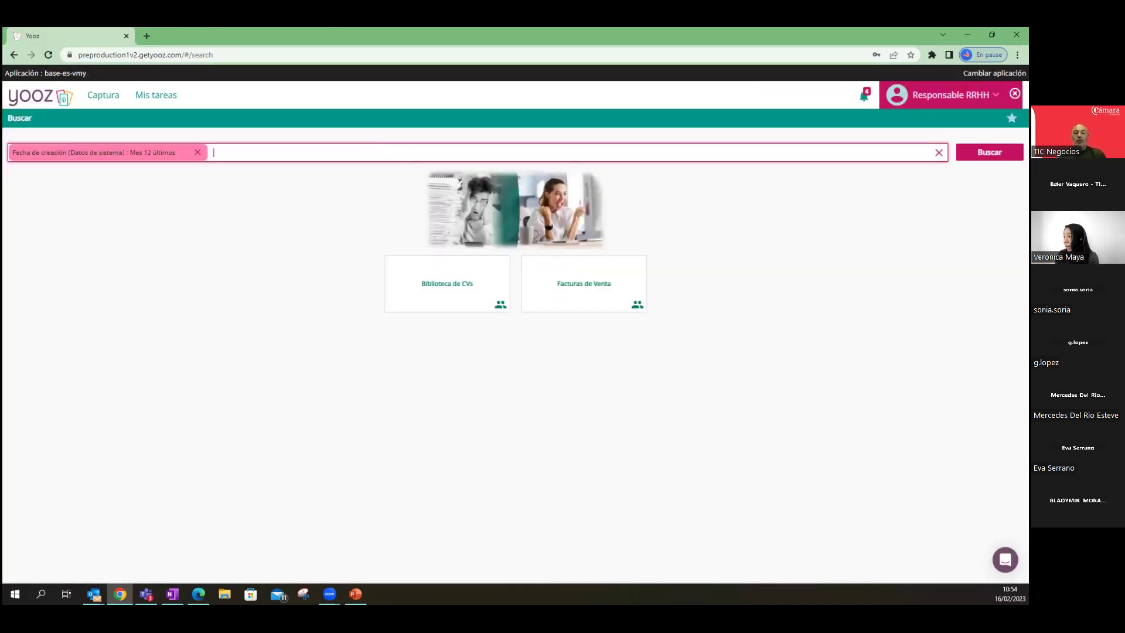
click(1014, 94)
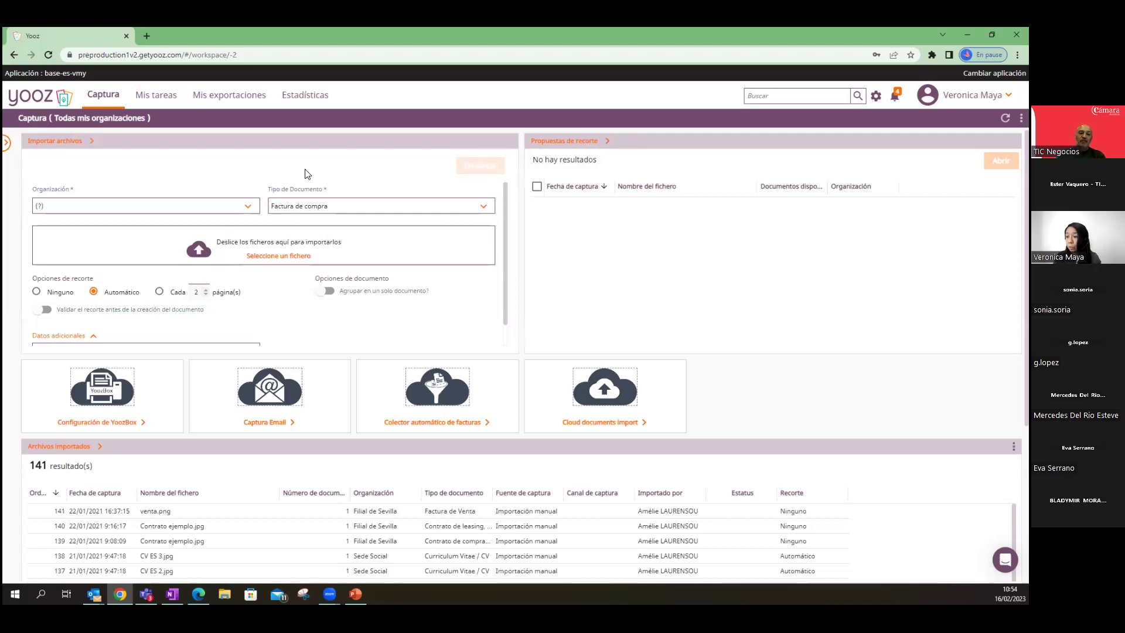
- Add 20230028-SUN-WINE-34, 230118001-SUN-WINE-30 and 230120005-SUN-WINE-30 from the CERT admin 2023 folder to the Importar archivos area
click(288, 256)
click(590, 222)
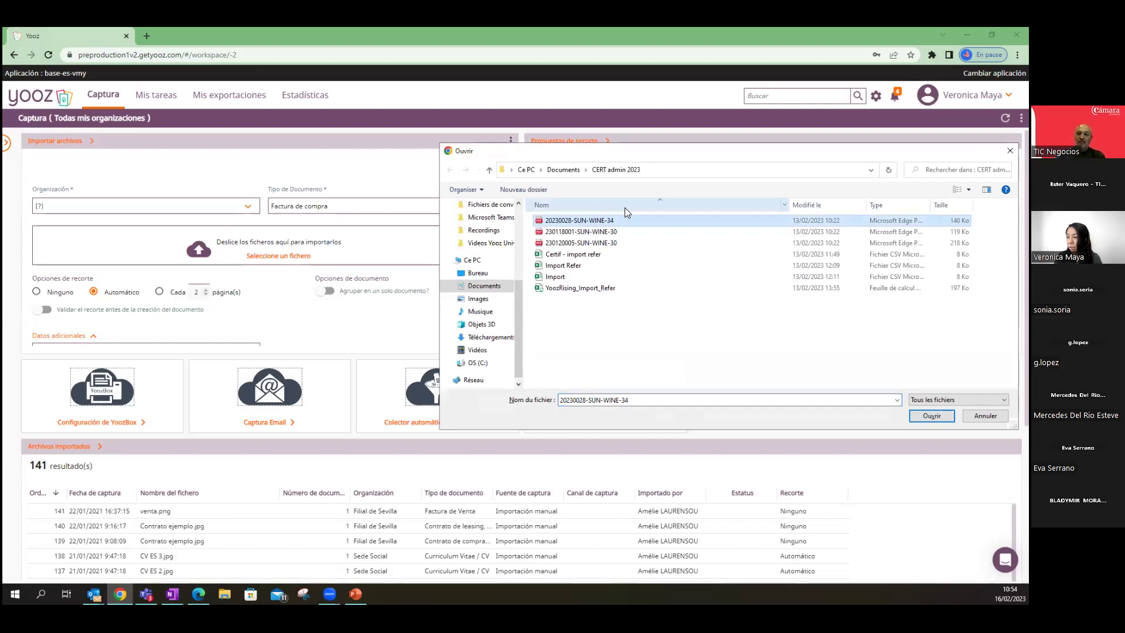
key(shift+Down)
key(shift+Down)
drag(622, 227, 76, 178)
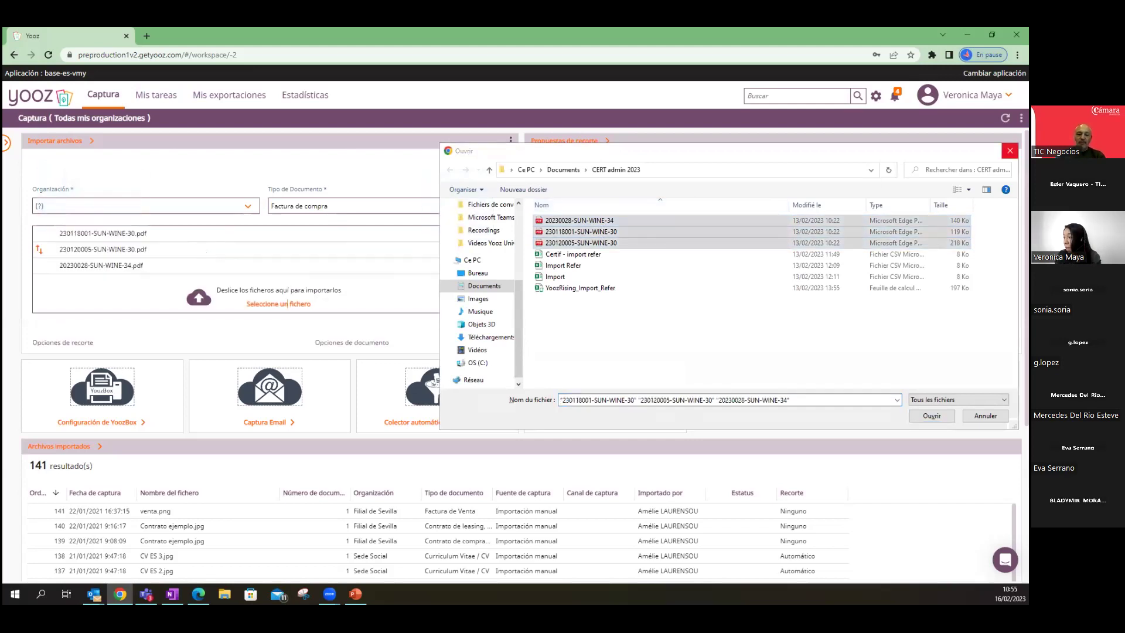
click(1009, 151)
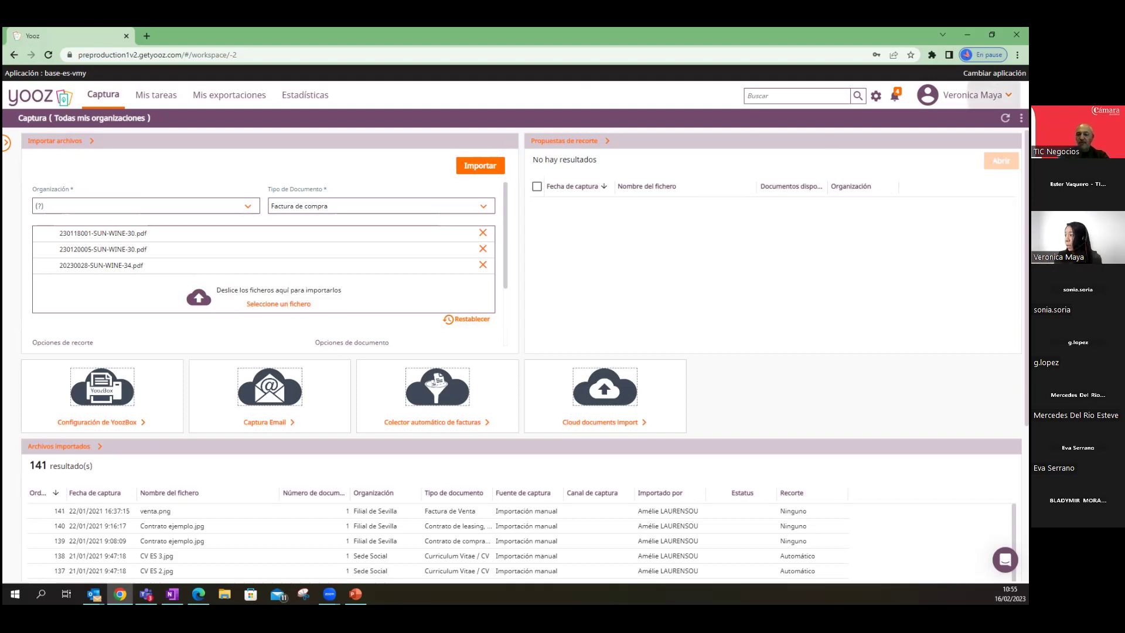
- Assume the identity of the approver user
click(972, 95)
click(931, 121)
click(482, 272)
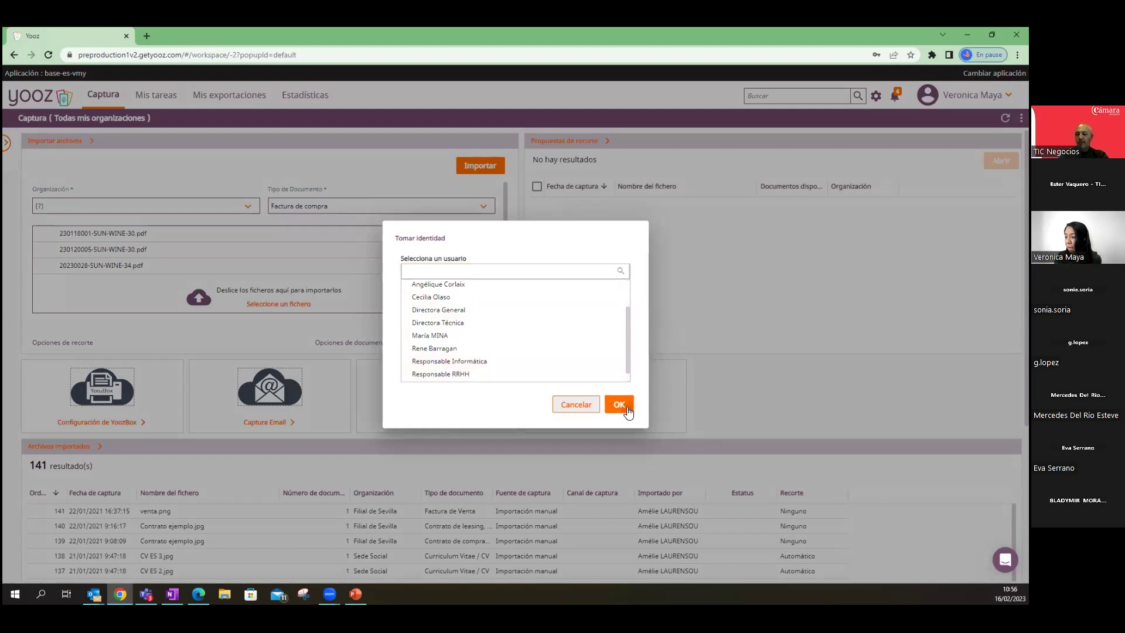
click(618, 404)
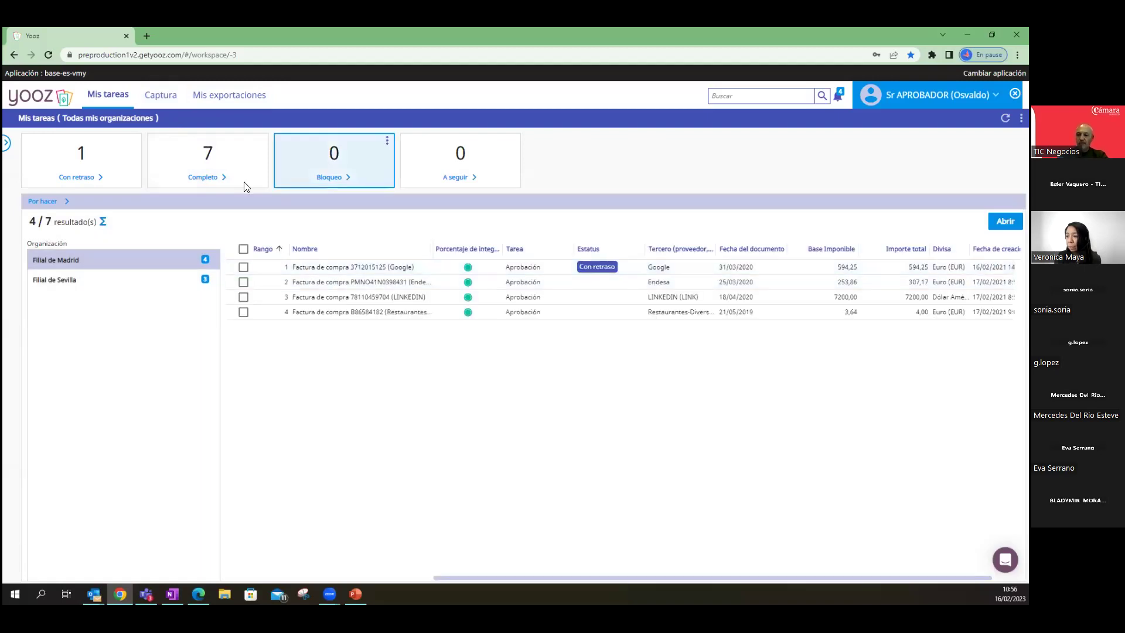
- View the pending tasks of Filial de Sevilla and open the Google purchase invoice under Filial de Madrid
click(123, 284)
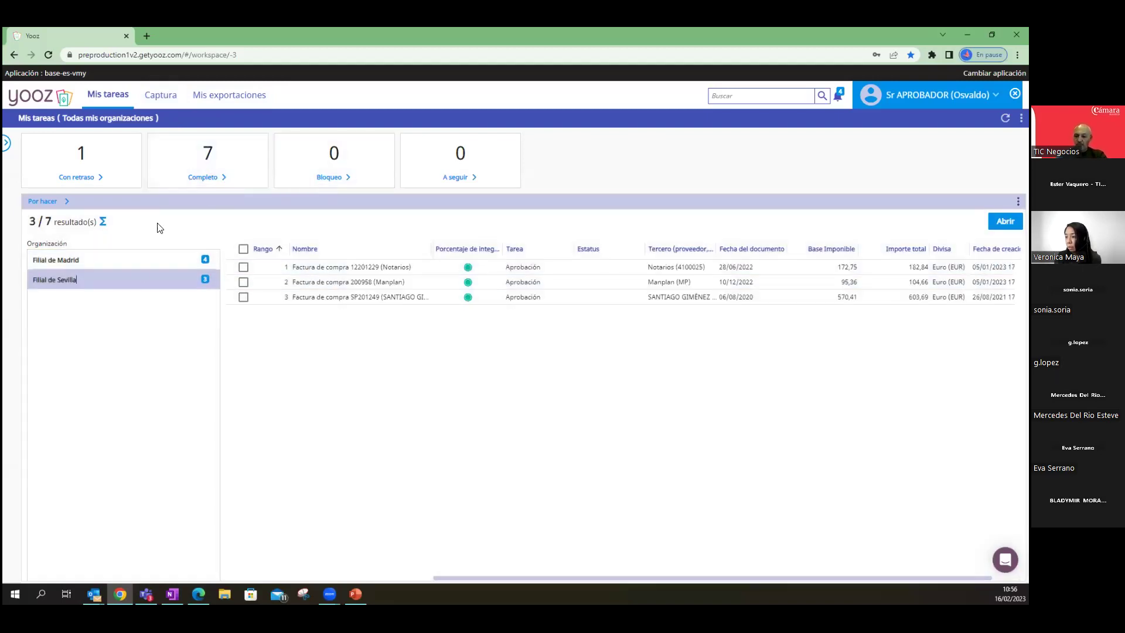
click(136, 261)
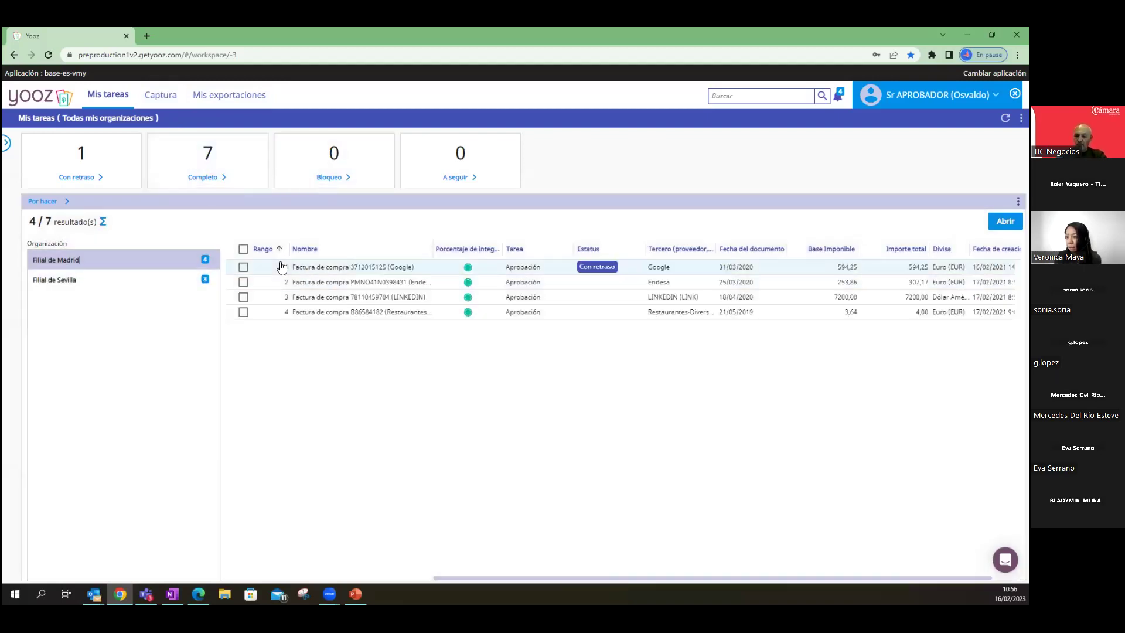
click(324, 266)
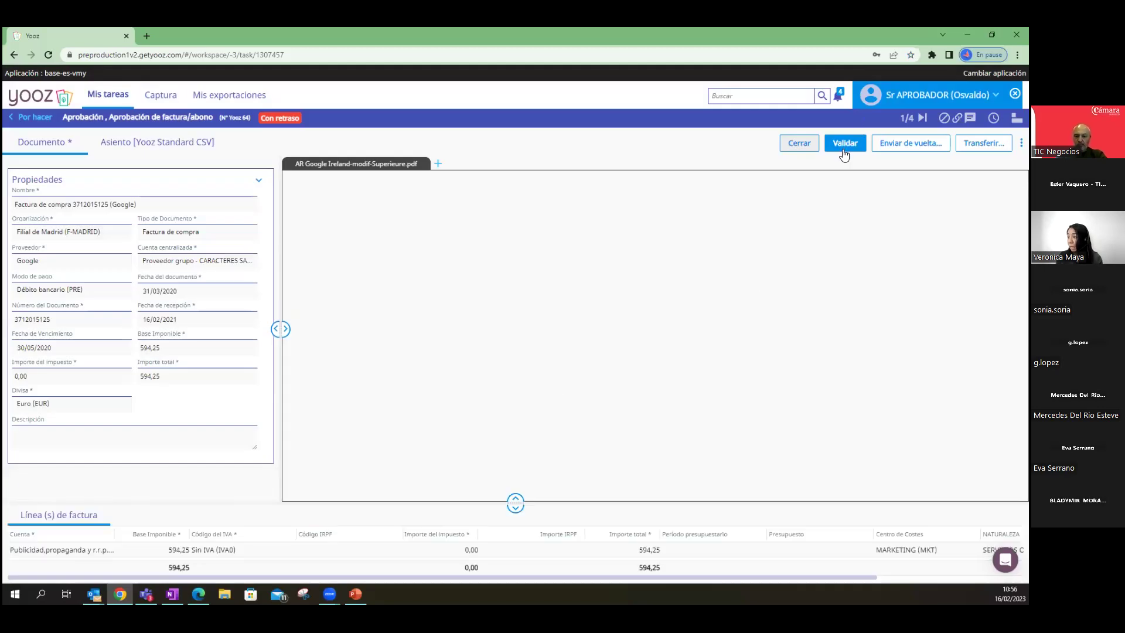
- Try to validate the Google purchase invoice and close it to return to the Por hacer list
click(845, 143)
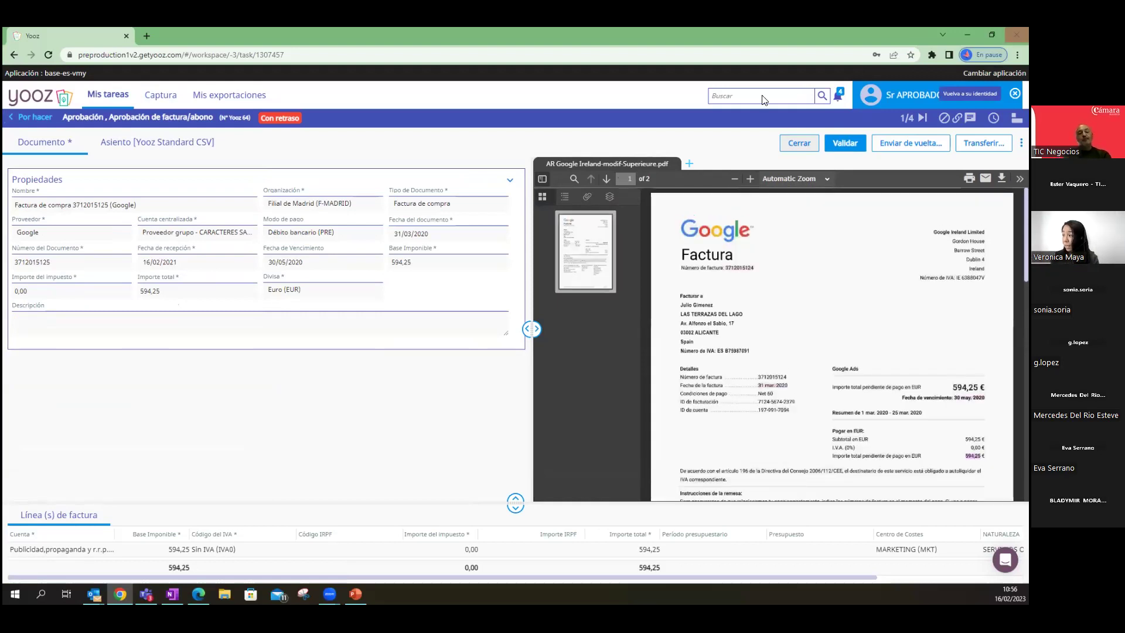
click(844, 144)
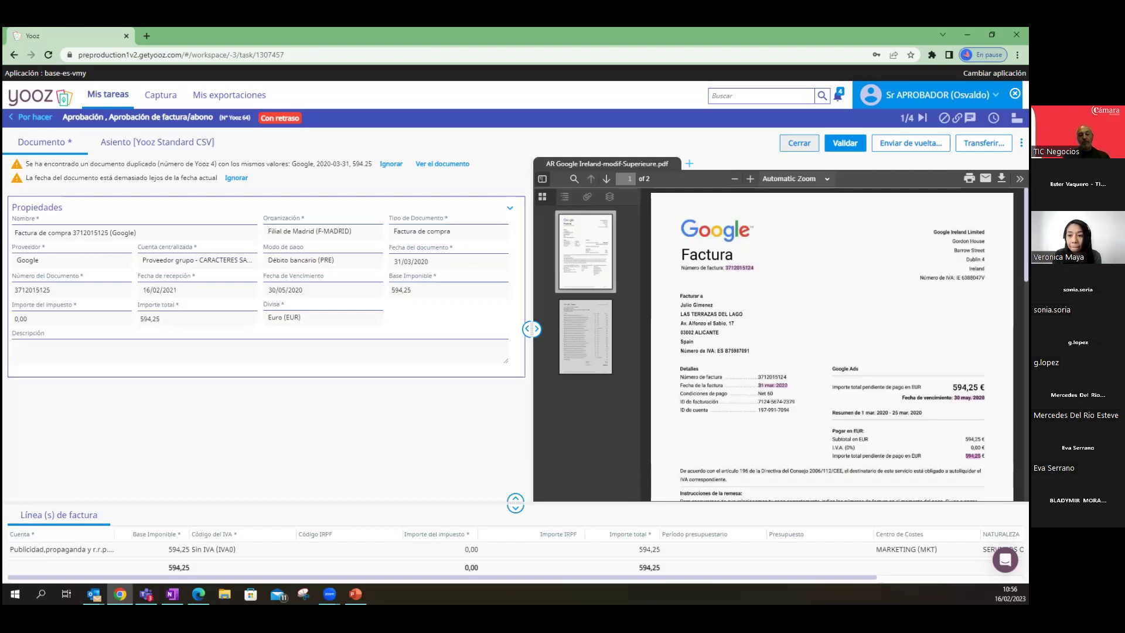
click(810, 146)
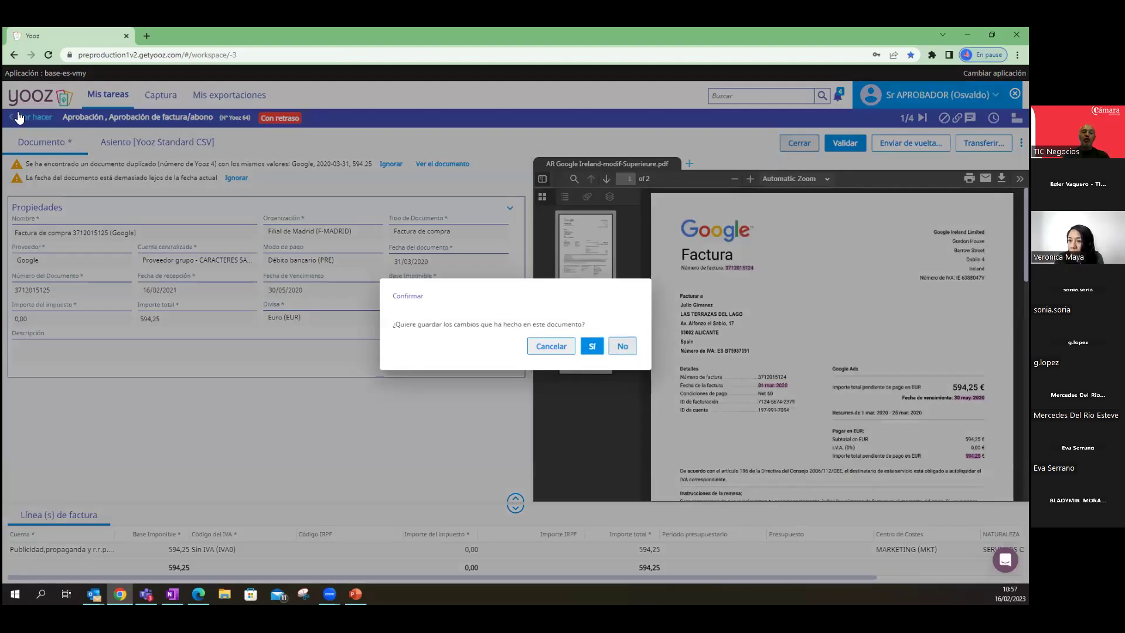
click(20, 117)
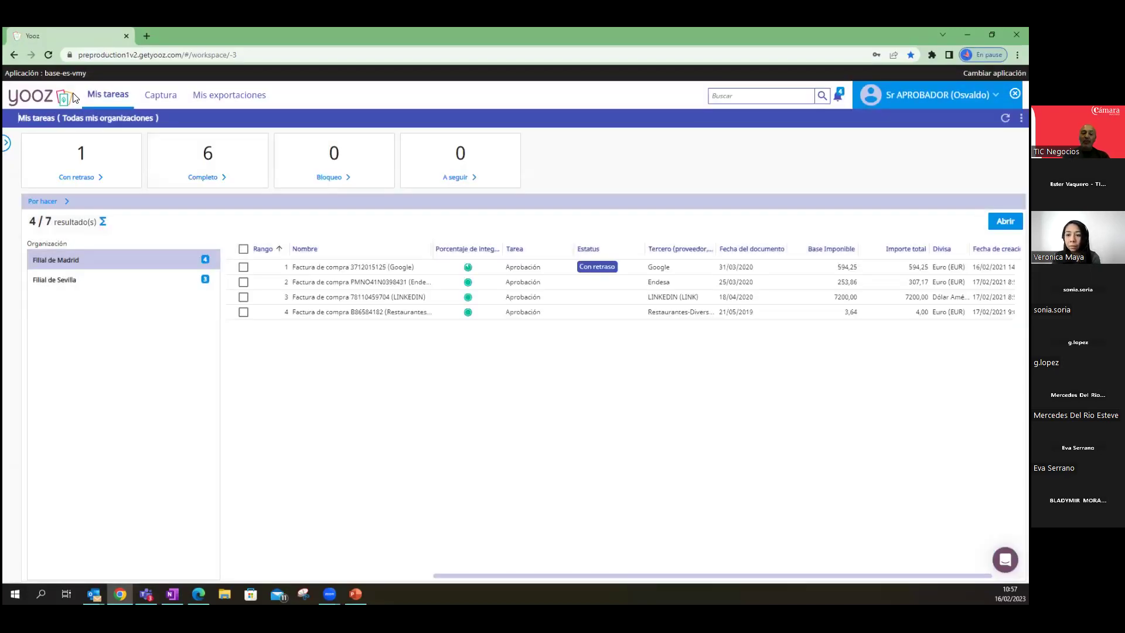
mouse_move(72, 96)
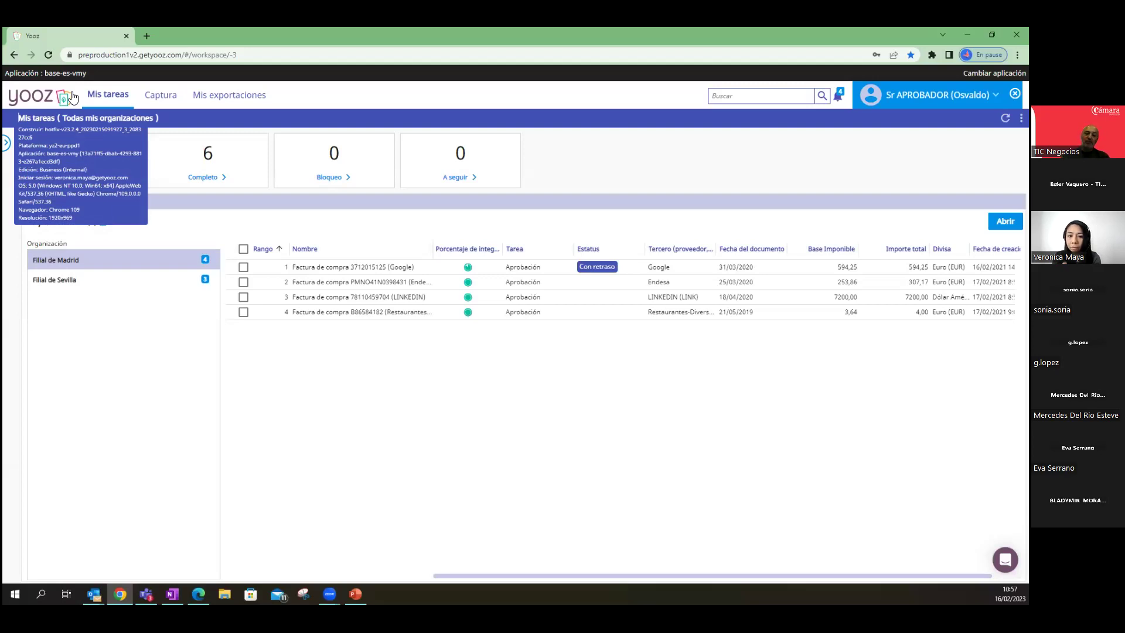
- Check the approver's notification centre and return to the original user identity
click(113, 103)
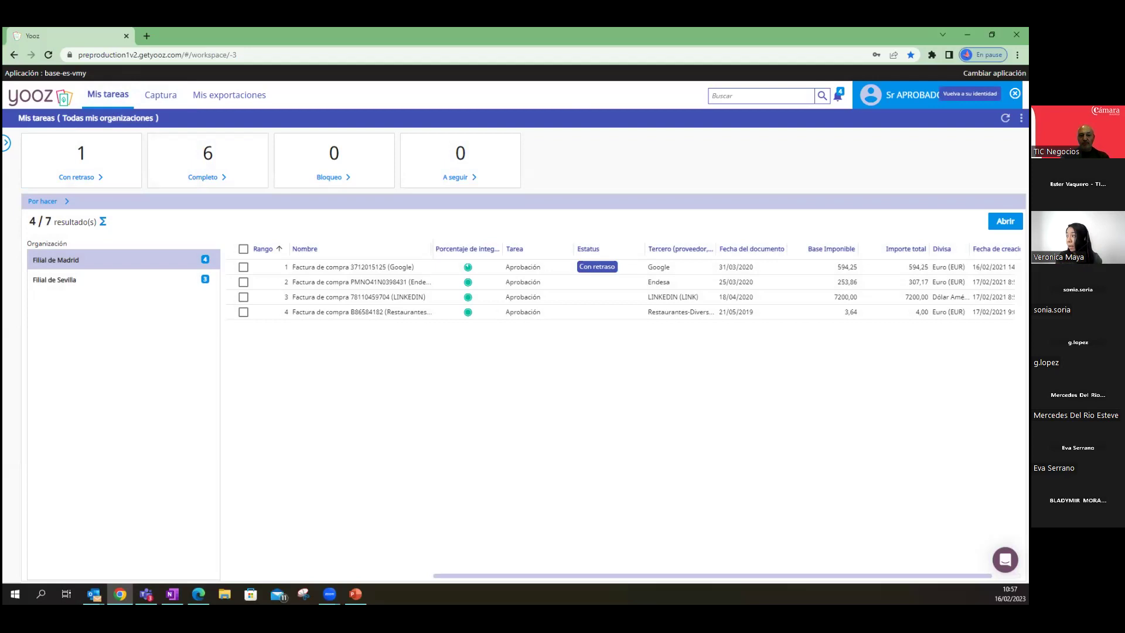
click(840, 96)
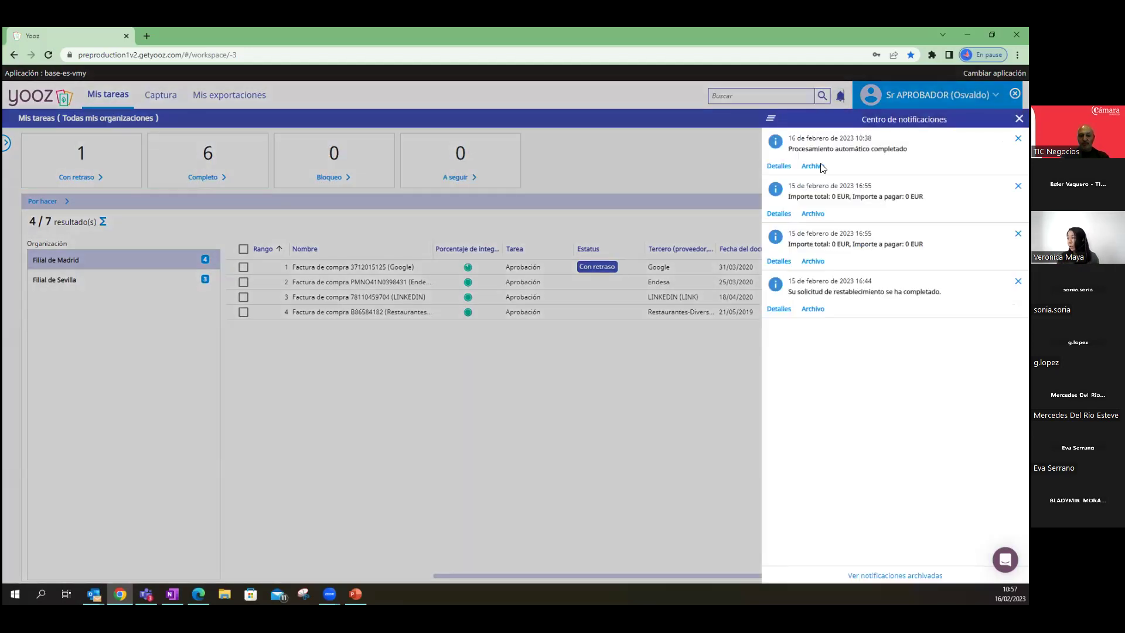
click(127, 118)
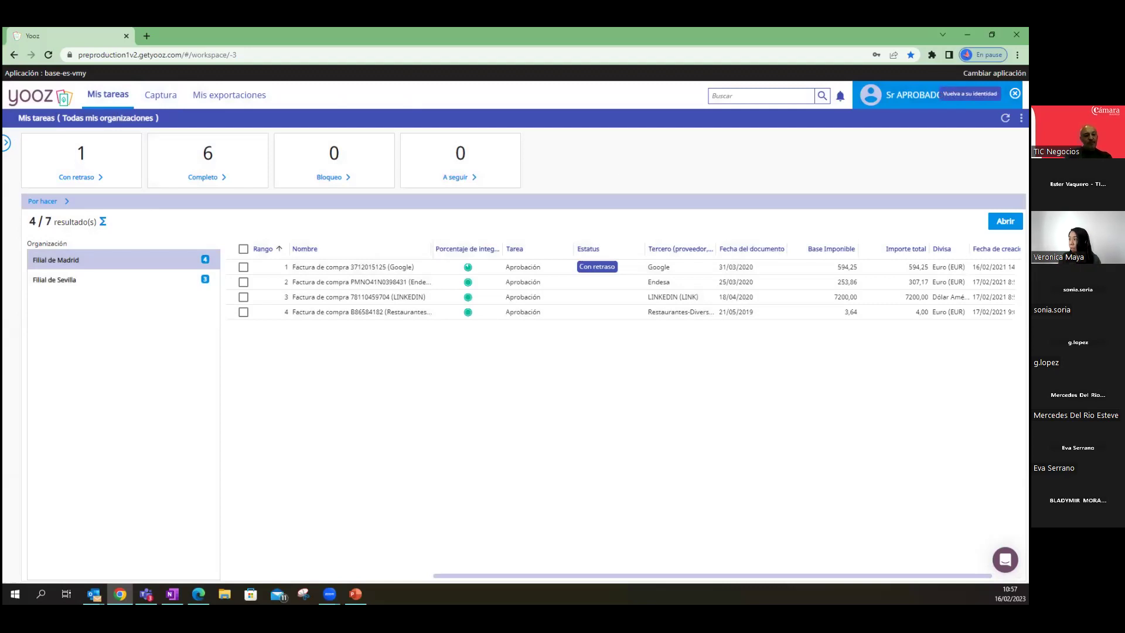
click(157, 260)
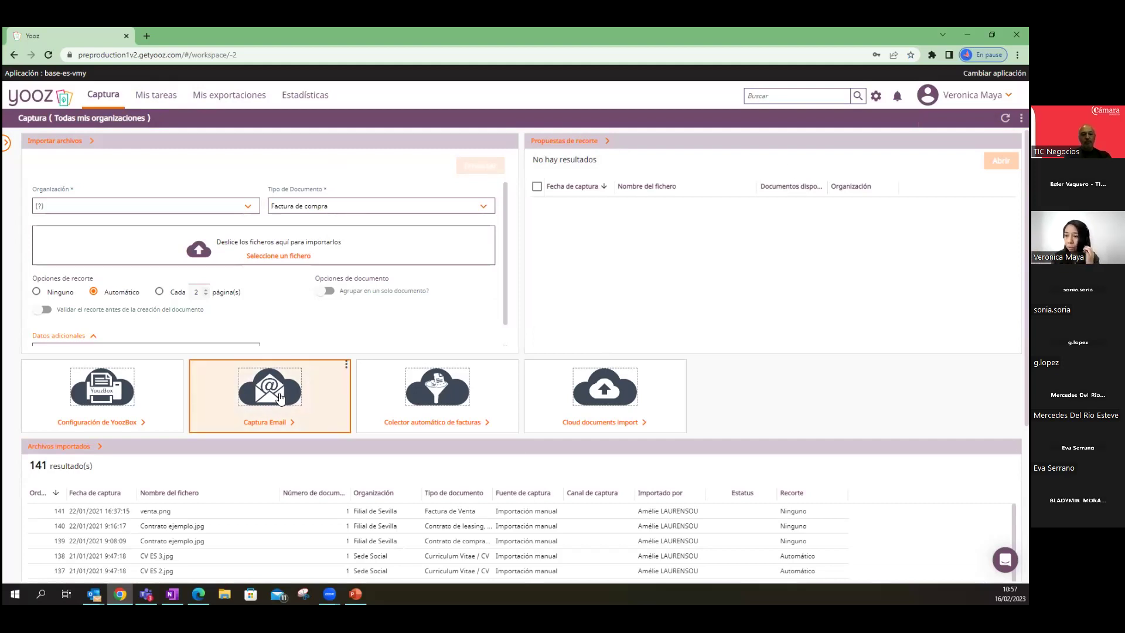
- Open the Captura Email configuration and review its rules for organization, document type, capture options and additional data
click(293, 380)
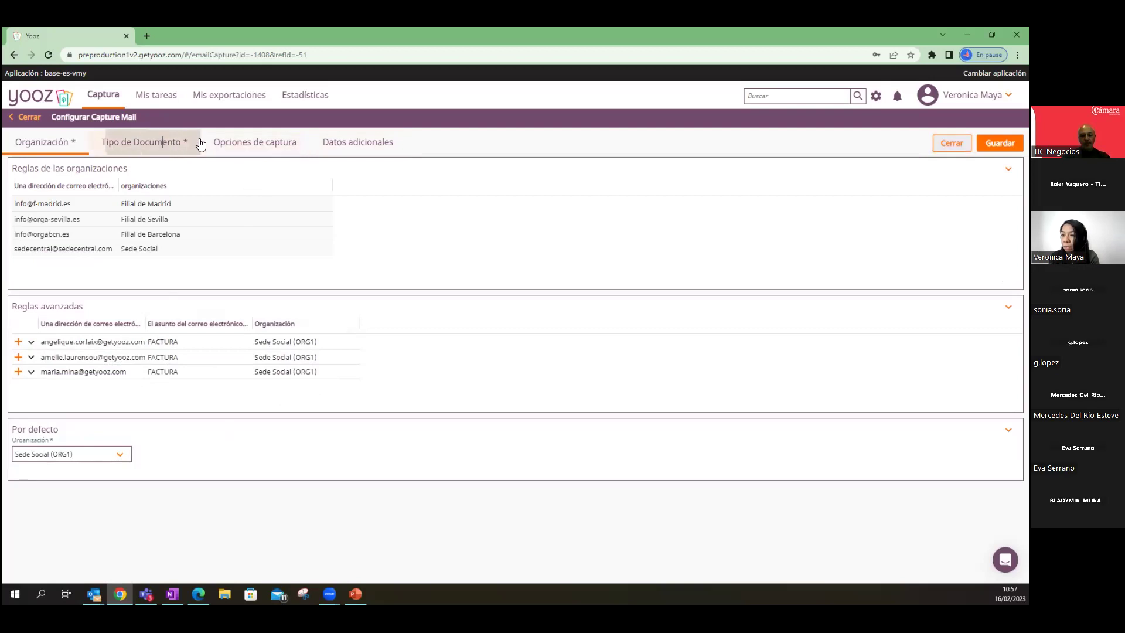
click(120, 143)
click(247, 147)
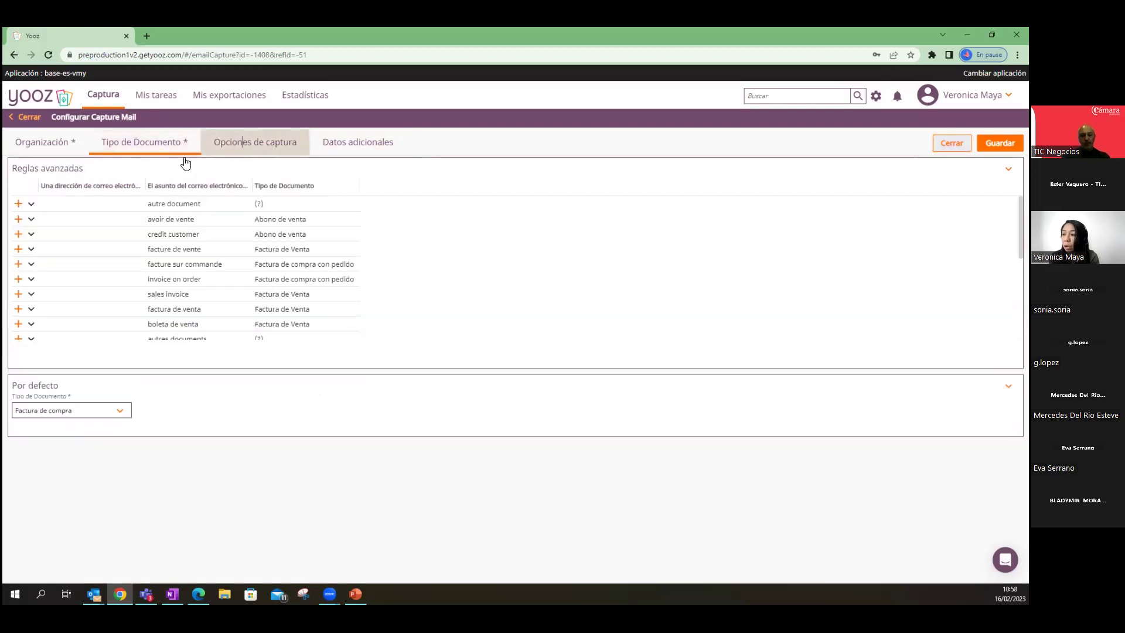
click(343, 150)
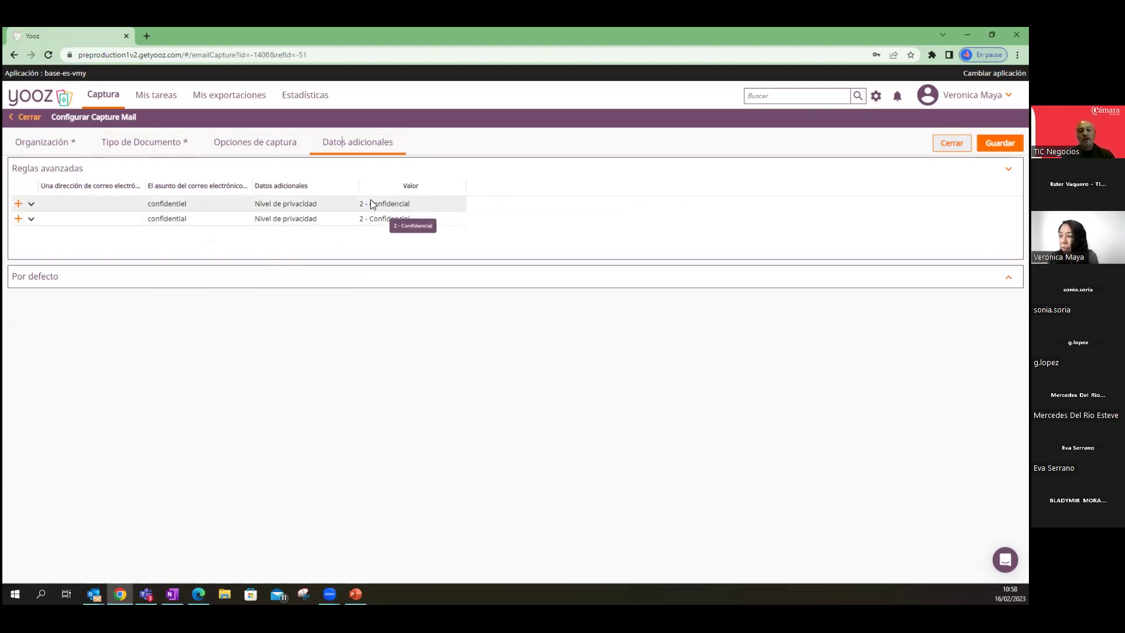
- View the available privacy levels for the "confidentiel" email rule and close the email capture configuration without saving
click(457, 206)
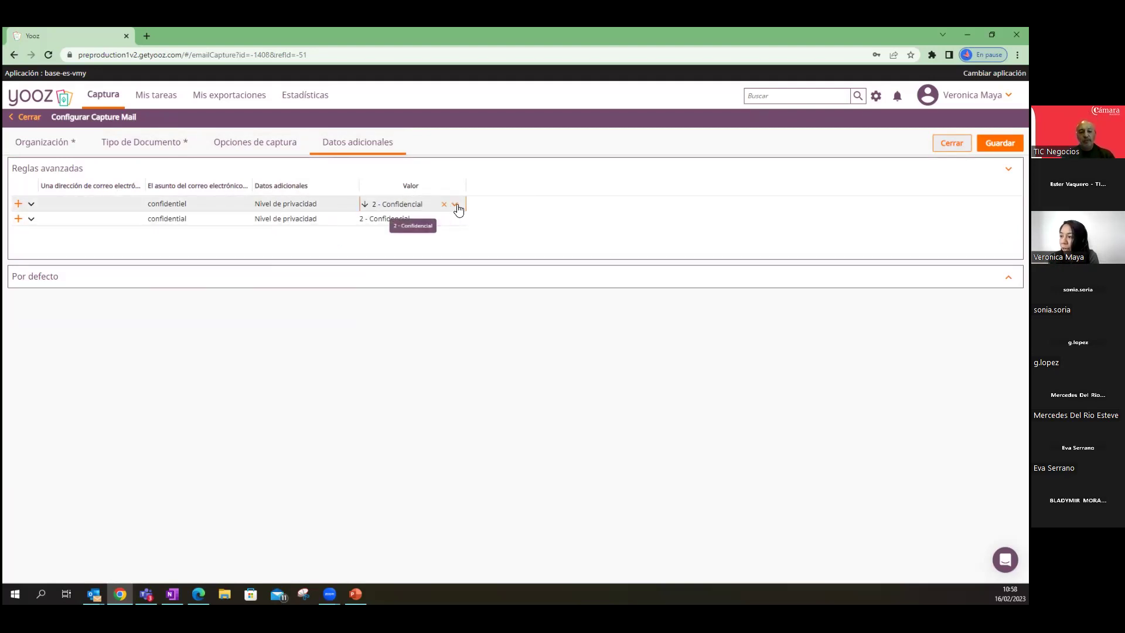
click(456, 205)
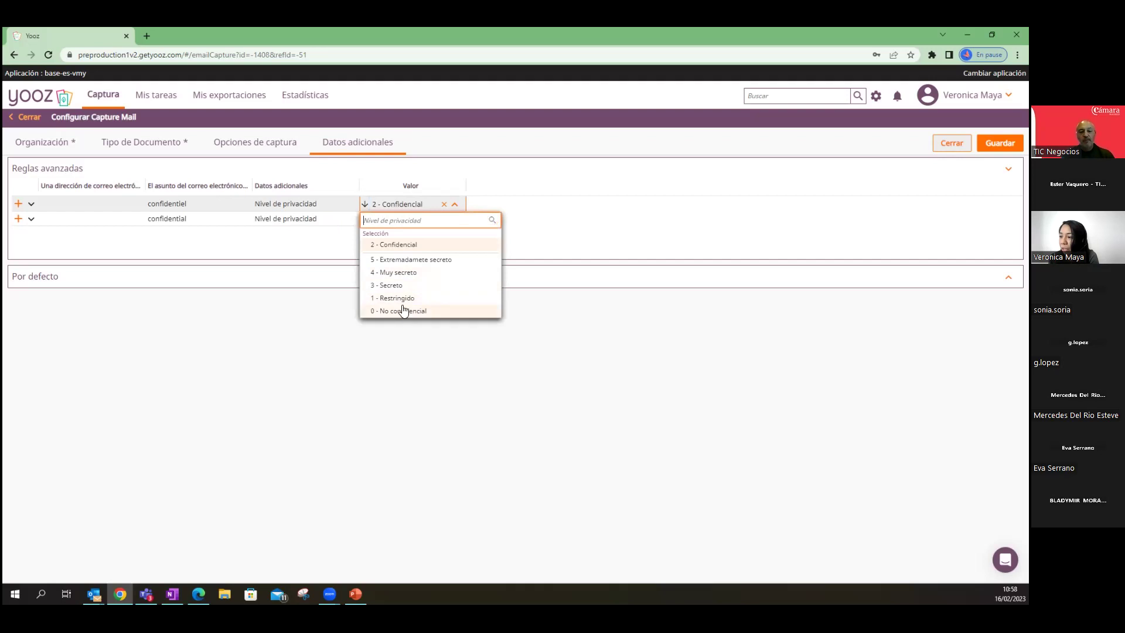
click(304, 321)
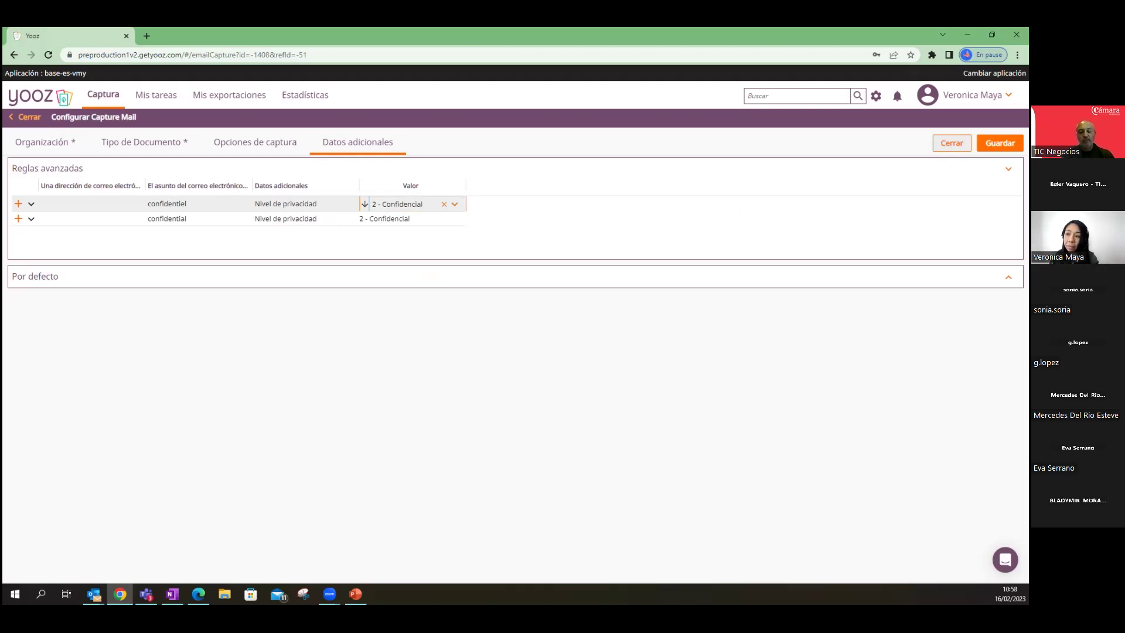
click(25, 118)
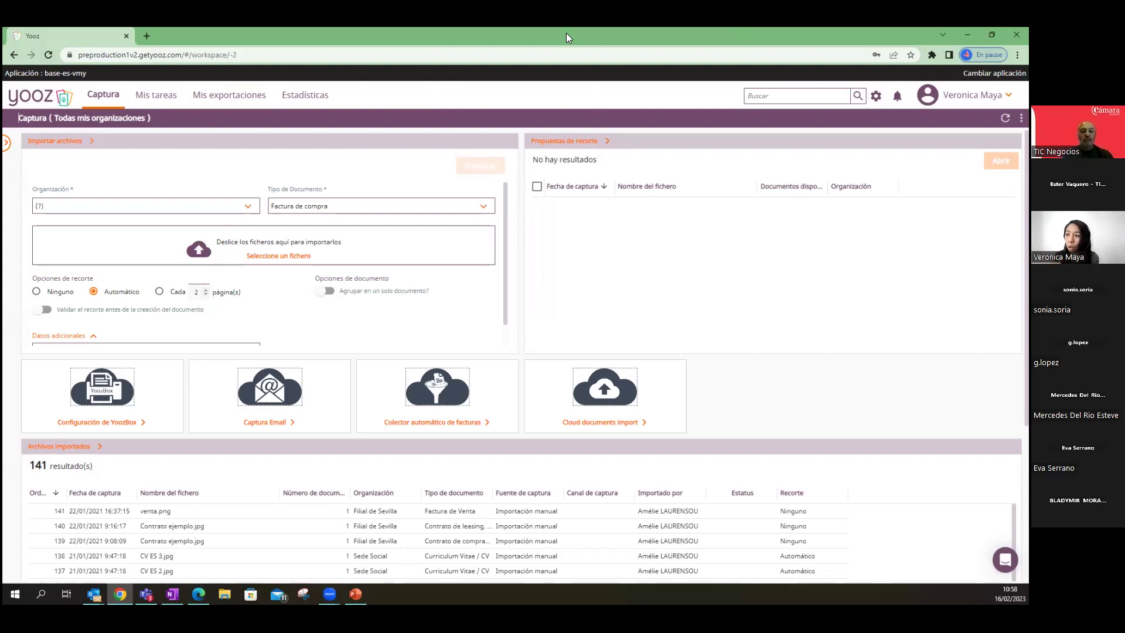
- Open the EDENRED purchase invoice 1105134 from the pending tasks of Filial de Sevilla
click(153, 97)
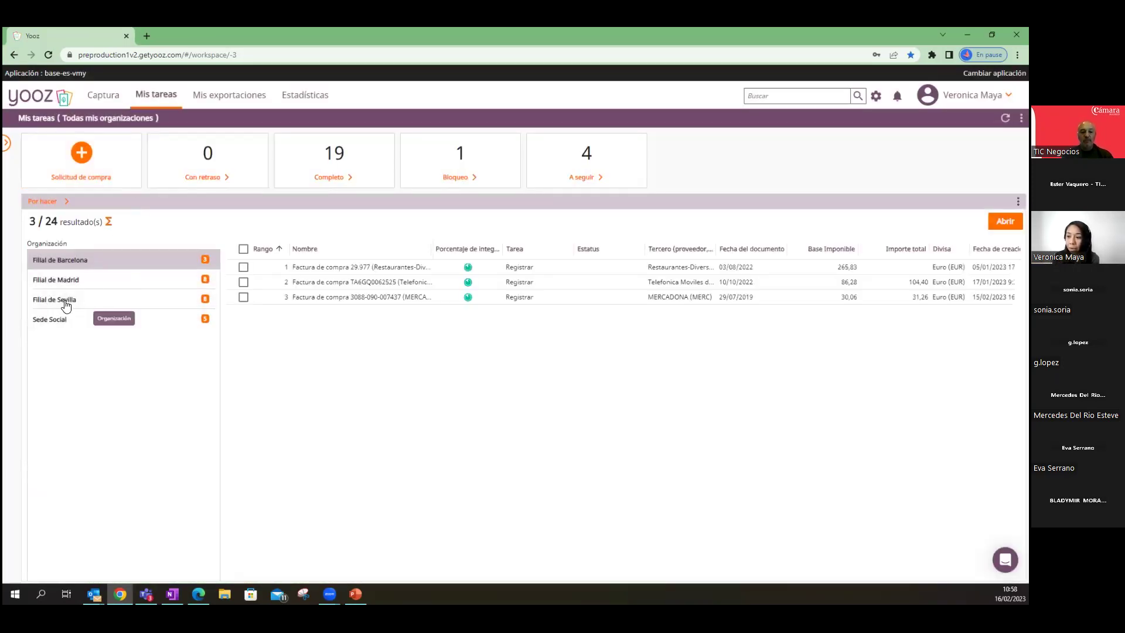
click(124, 306)
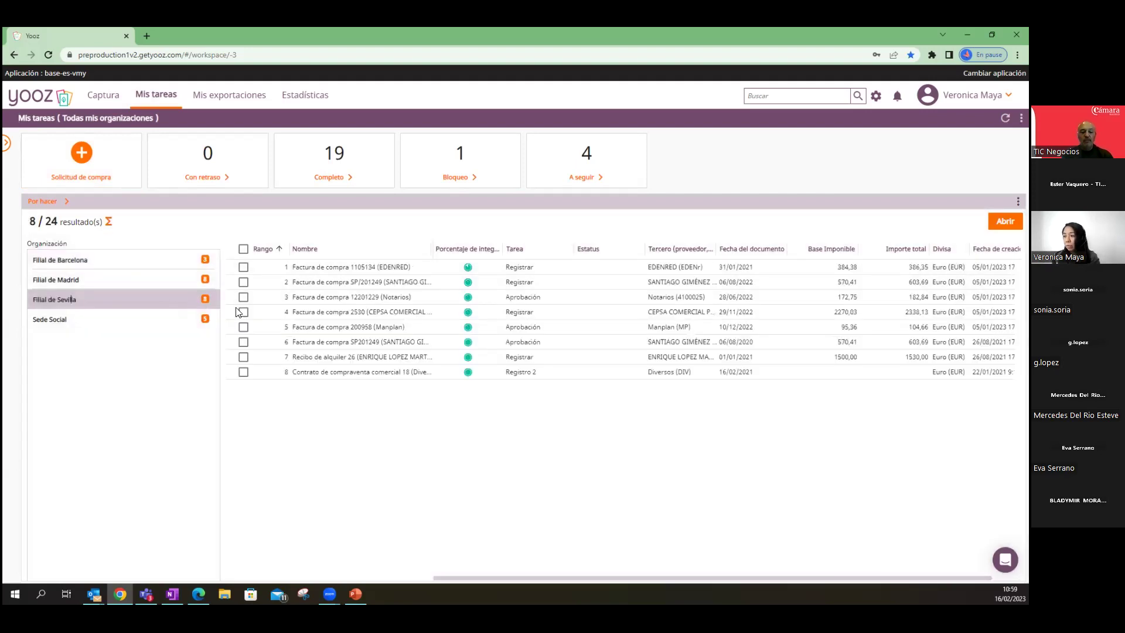
click(372, 272)
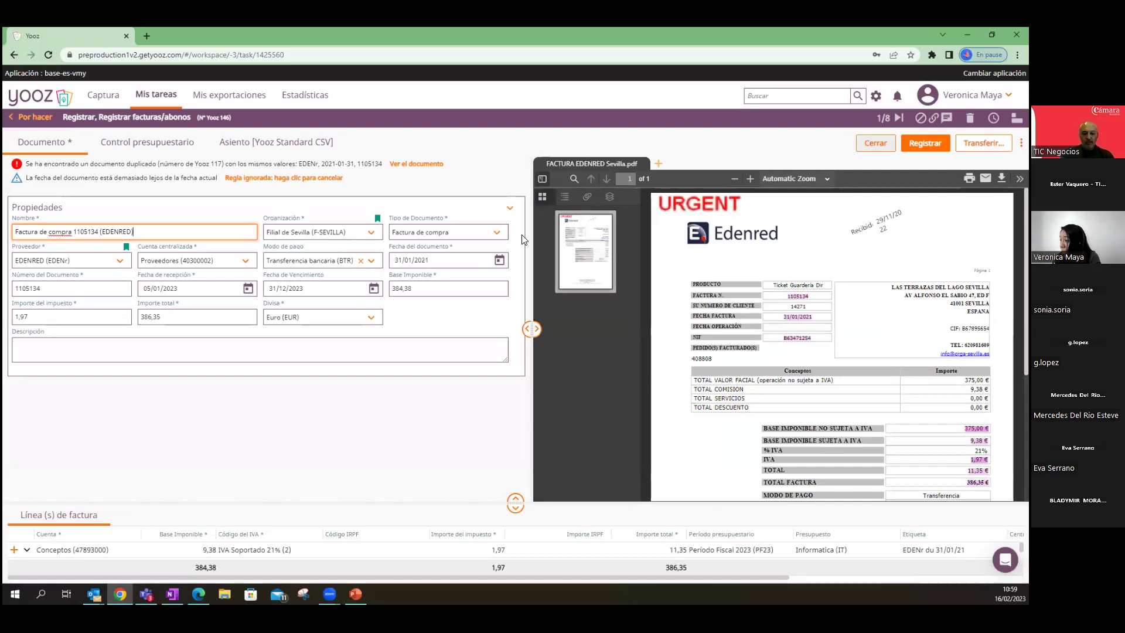
- Examine the EDENRED invoice's duplicate and document-date alerts beside a widened document preview, and return to the Por hacer list
drag(25, 164, 225, 164)
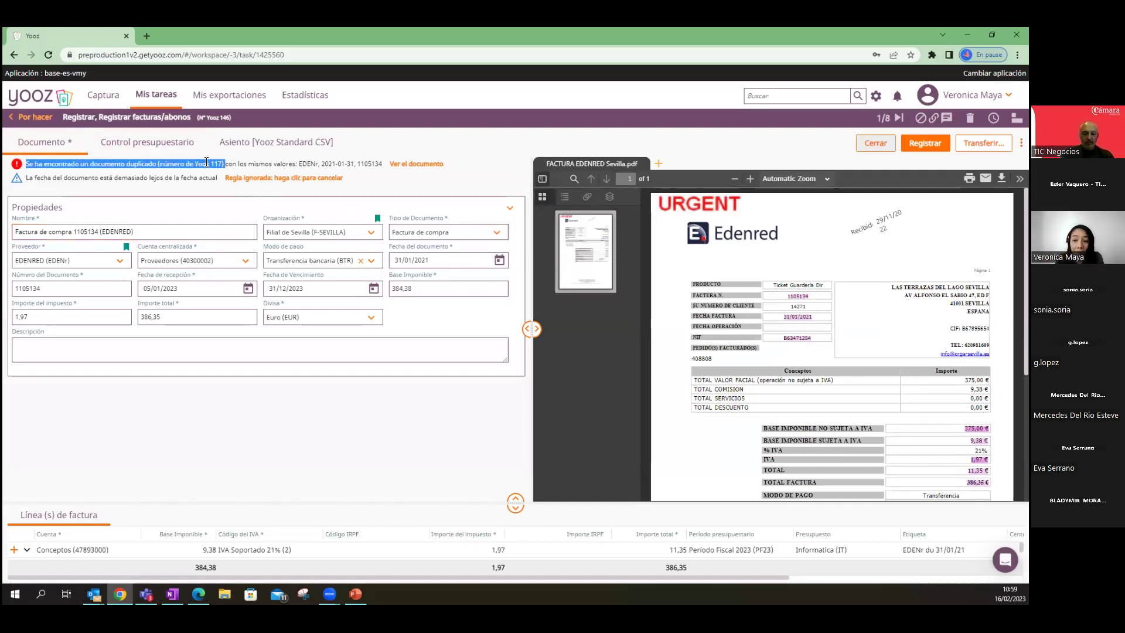
click(137, 178)
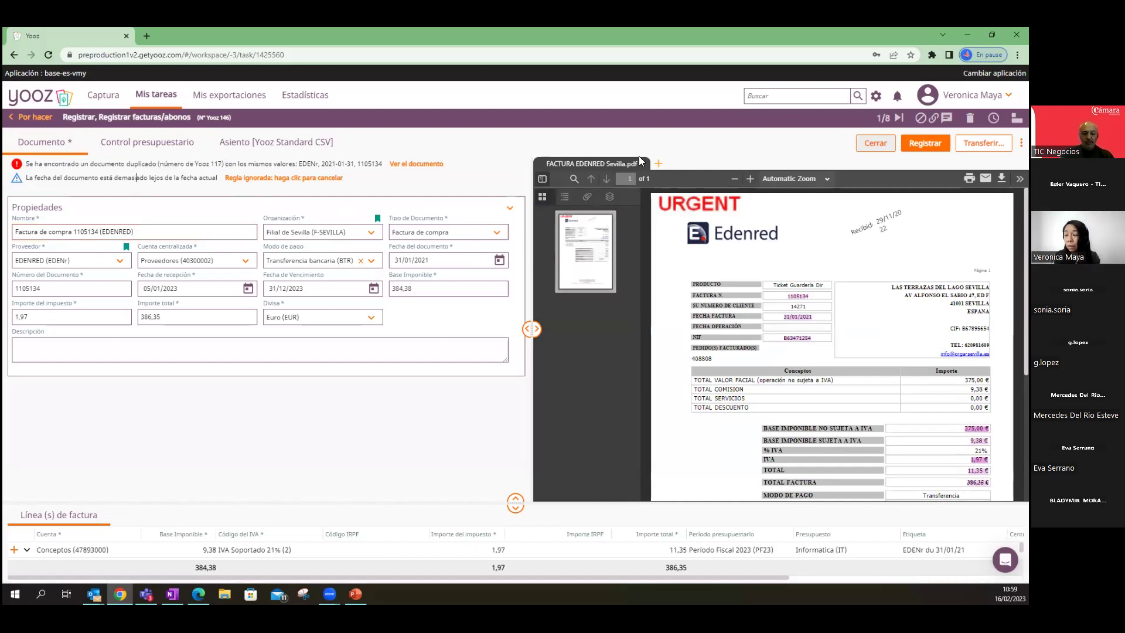
drag(531, 232, 280, 231)
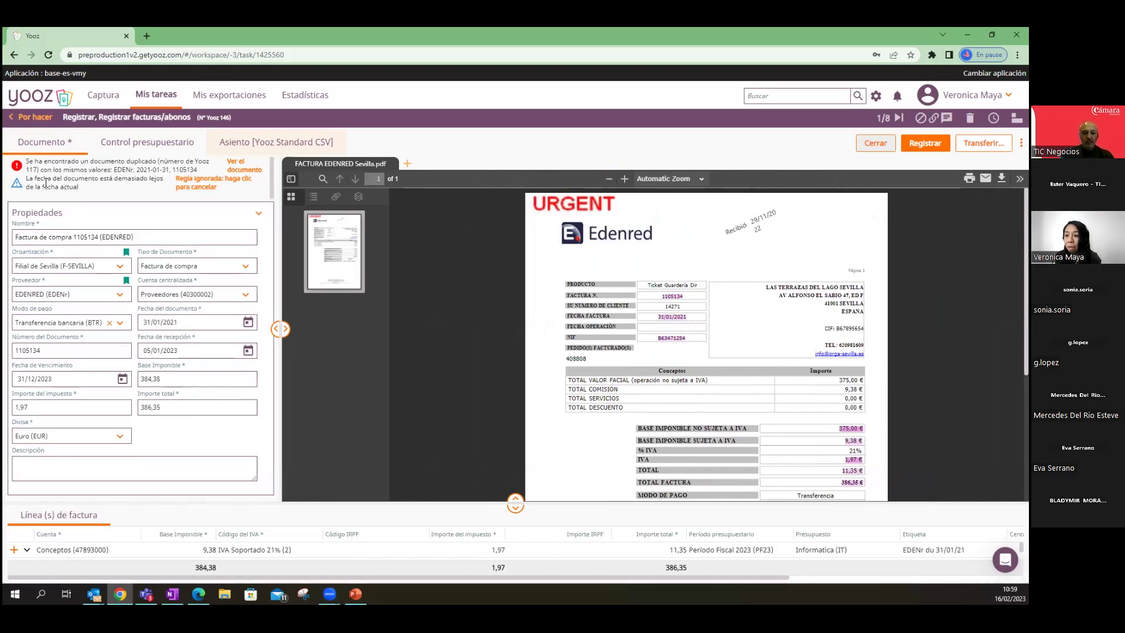
drag(29, 178, 86, 193)
click(86, 193)
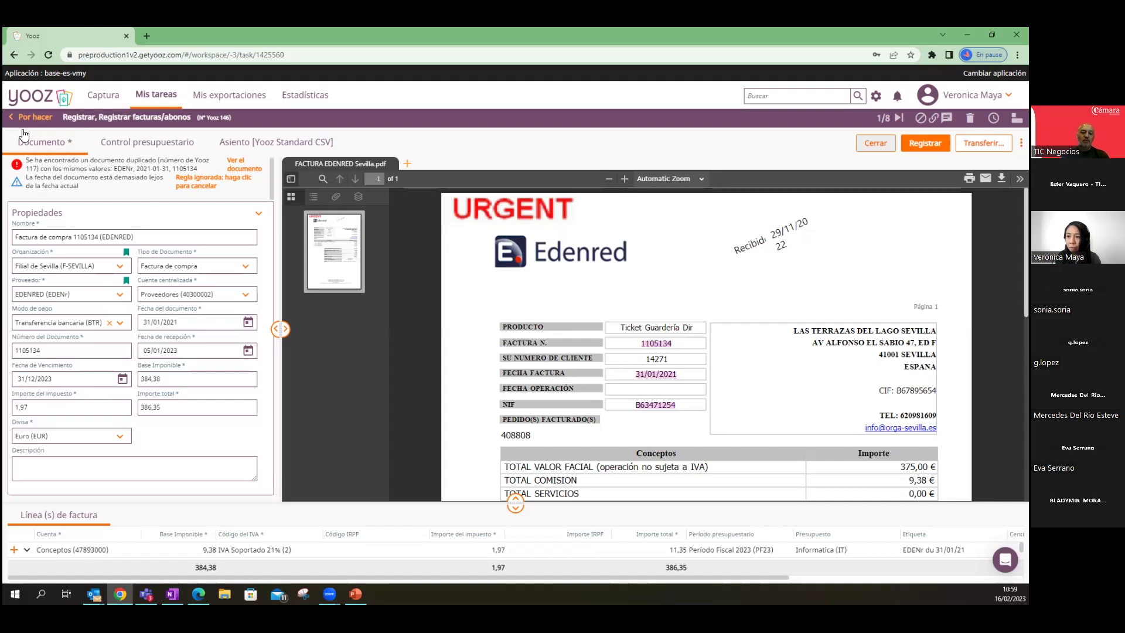
key(alt+Left)
click(591, 345)
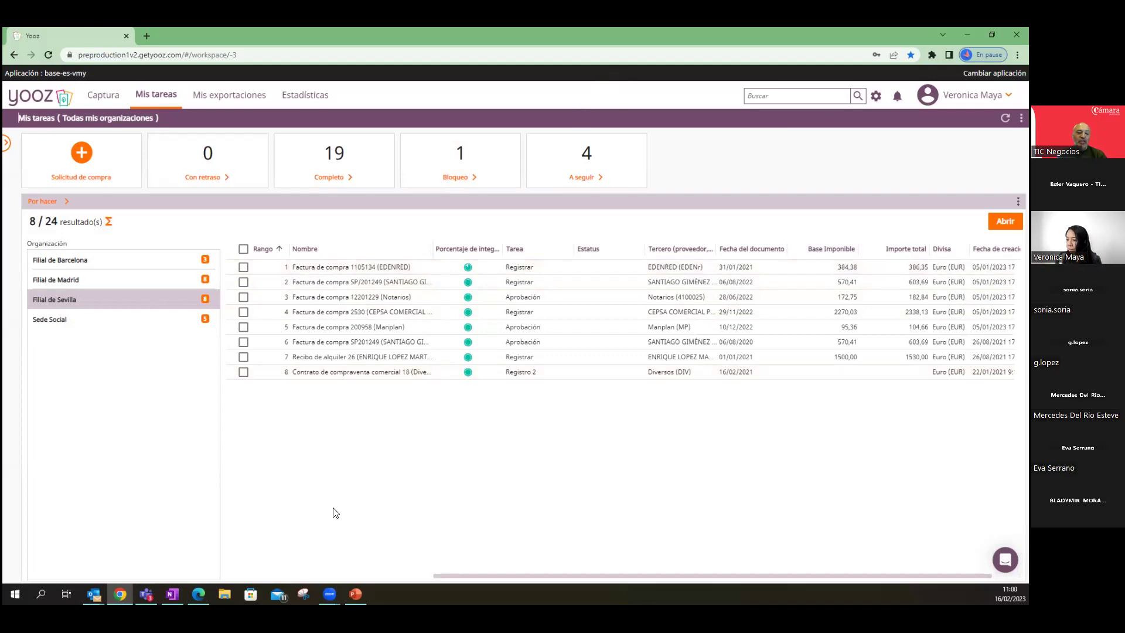
- Switch to PowerPoint and present the closing contact slide as a slide show
click(360, 581)
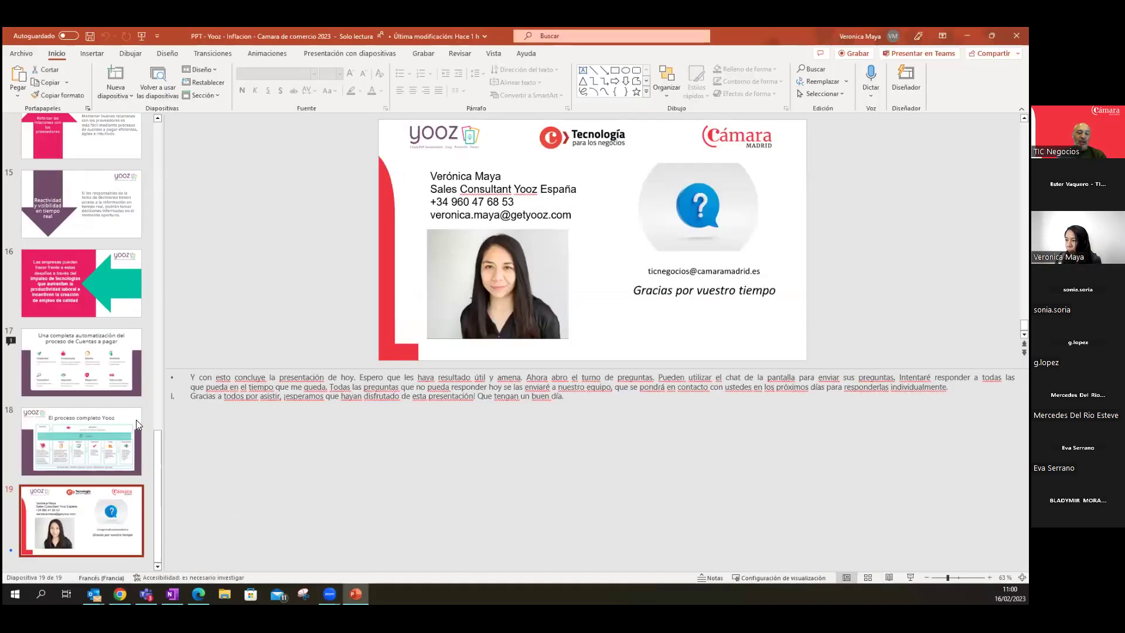
click(909, 577)
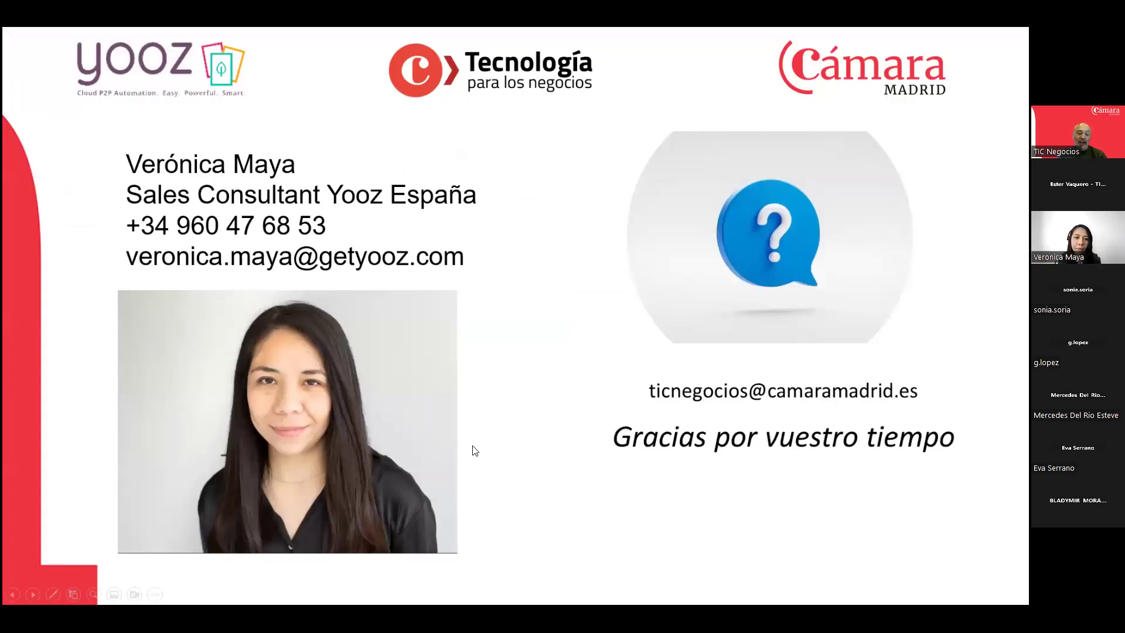